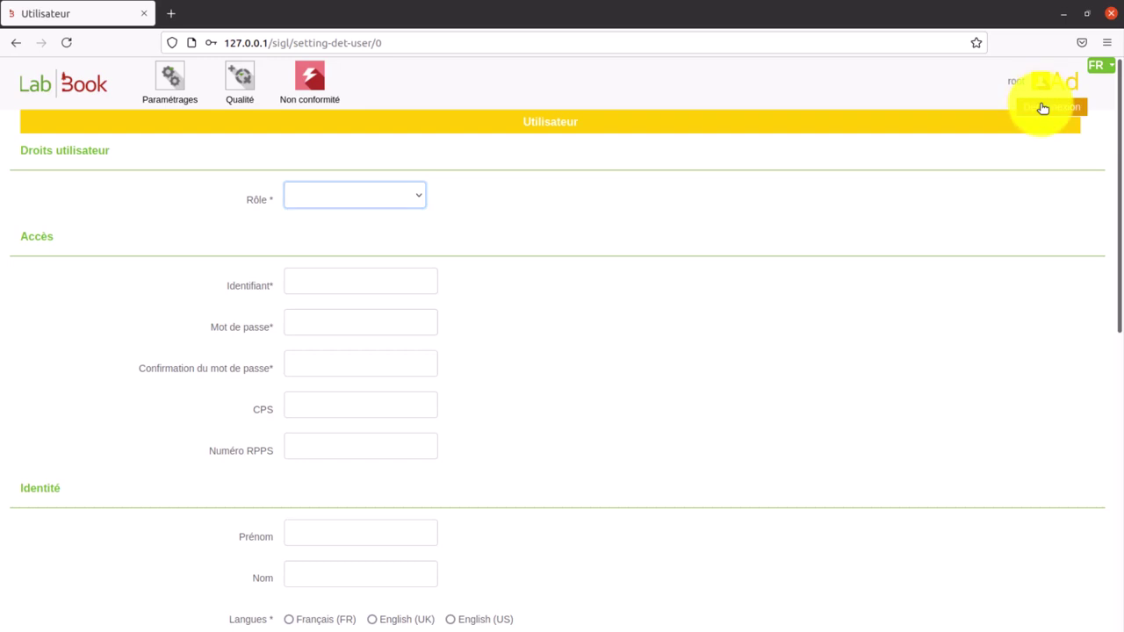
- Sign out of LabBook from the user menu at the top right
left_click(1041, 108)
- Log in with the biologist account credentials and dismiss Firefox's save-password prompt
left_click(579, 208)
type("b")
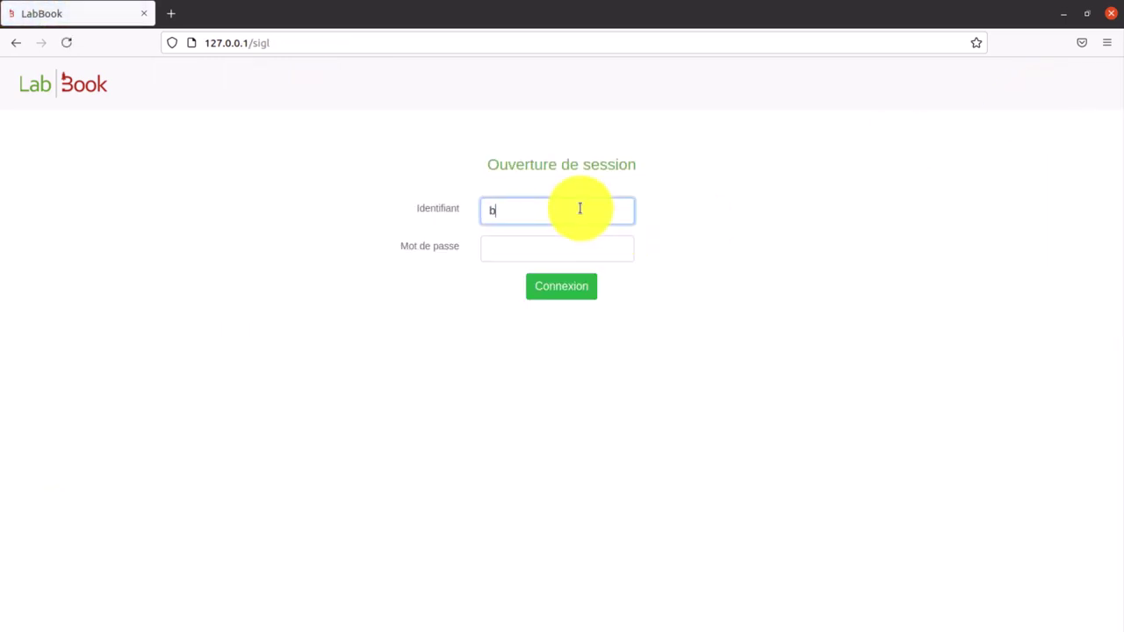
type("iologiste")
left_click(575, 243)
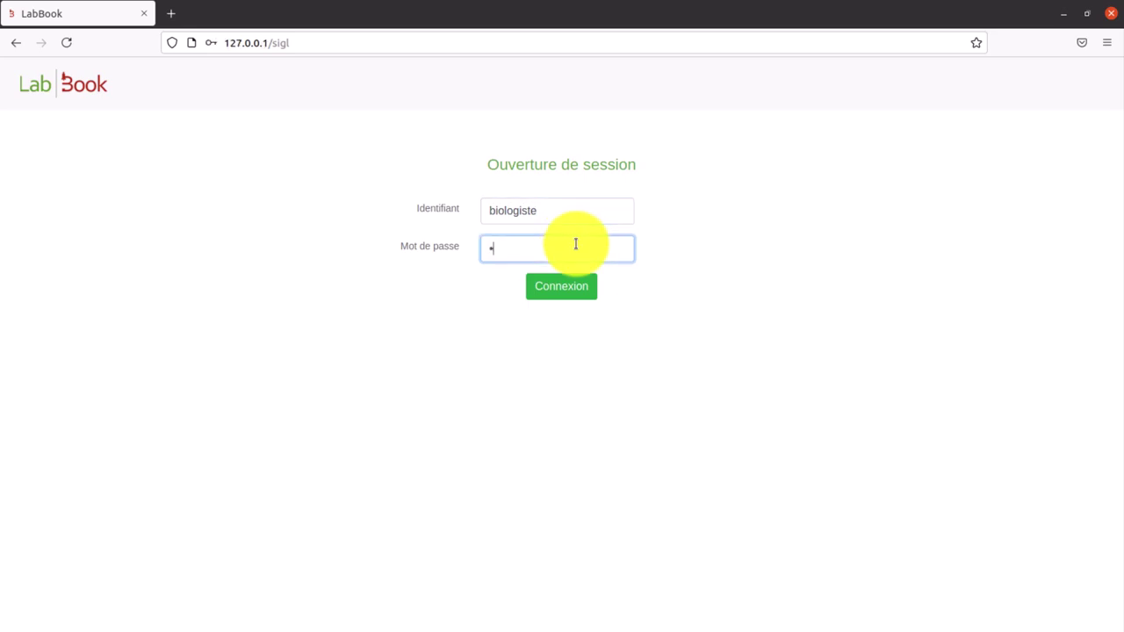
type("biologiste")
key("Return")
left_click(158, 368)
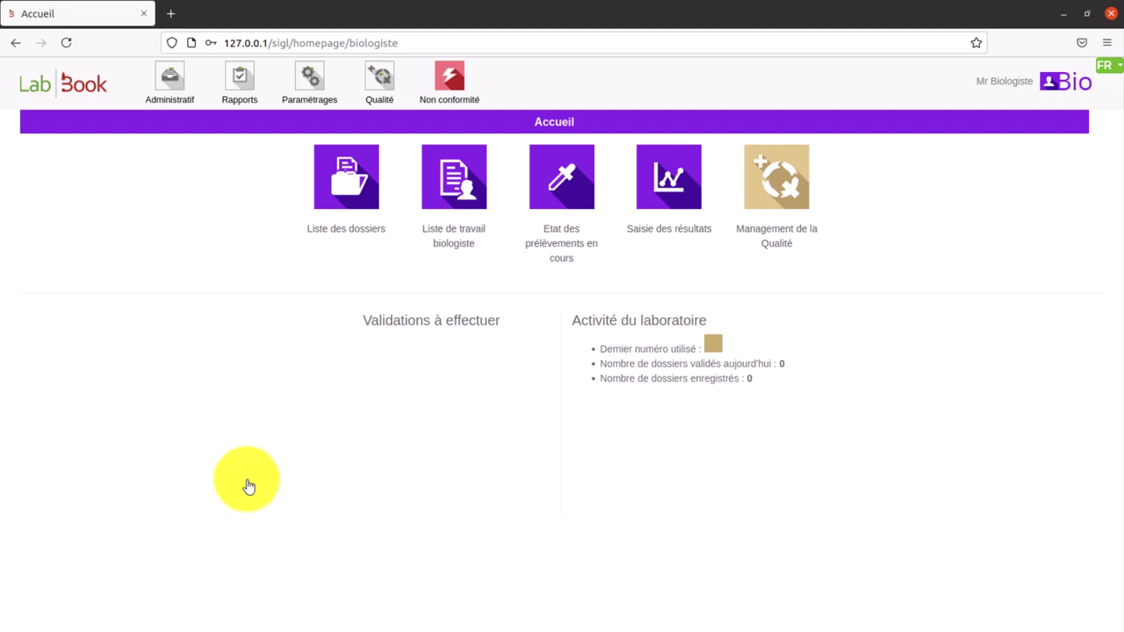
- Open a blank Non-conformité declaration form from the Qualité toolbar
left_click(381, 85)
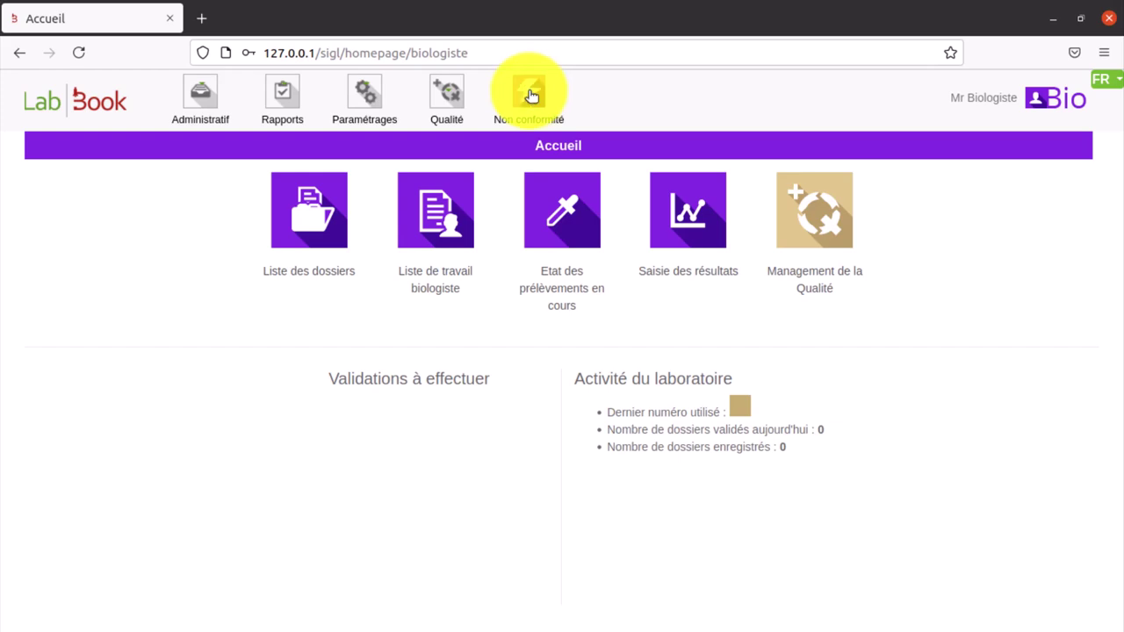
left_click(531, 95)
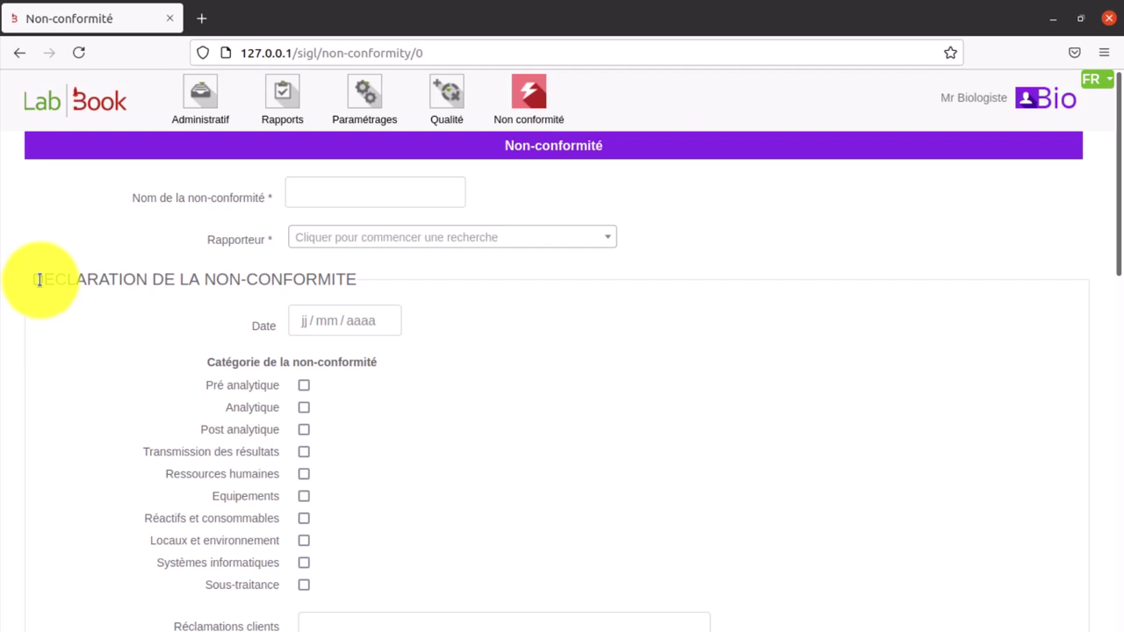
left_click_drag(30, 281, 146, 279)
scroll(192, 381, "down", 8)
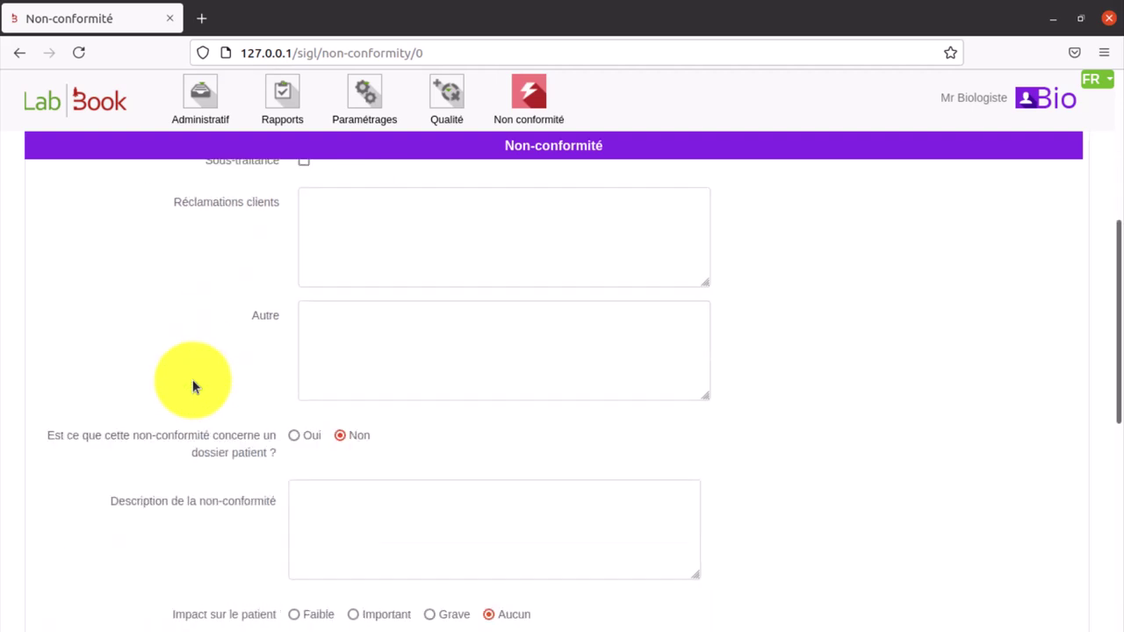
scroll(193, 386, "down", 1)
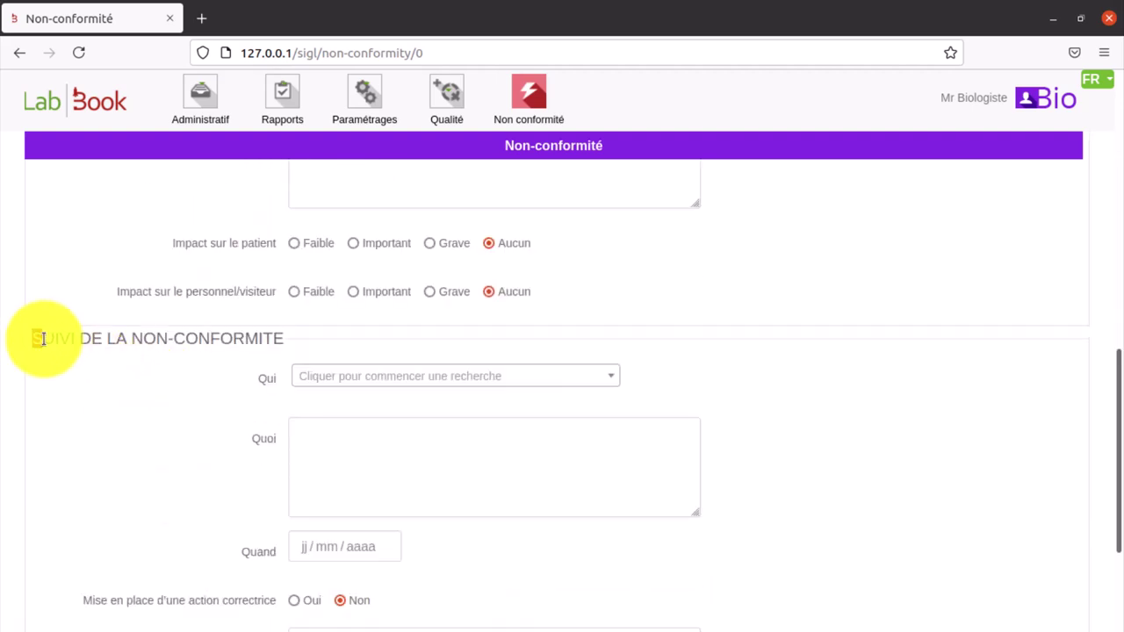
left_click_drag(33, 339, 75, 339)
scroll(124, 391, "down", 5)
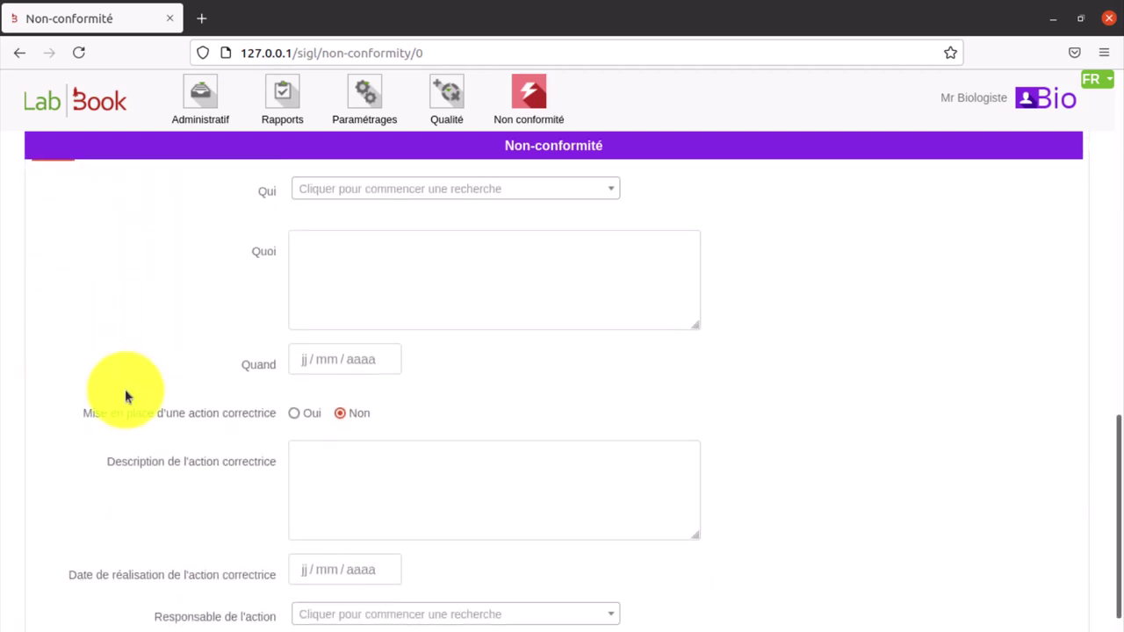
scroll(124, 391, "down", 1)
left_click_drag(34, 397, 106, 397)
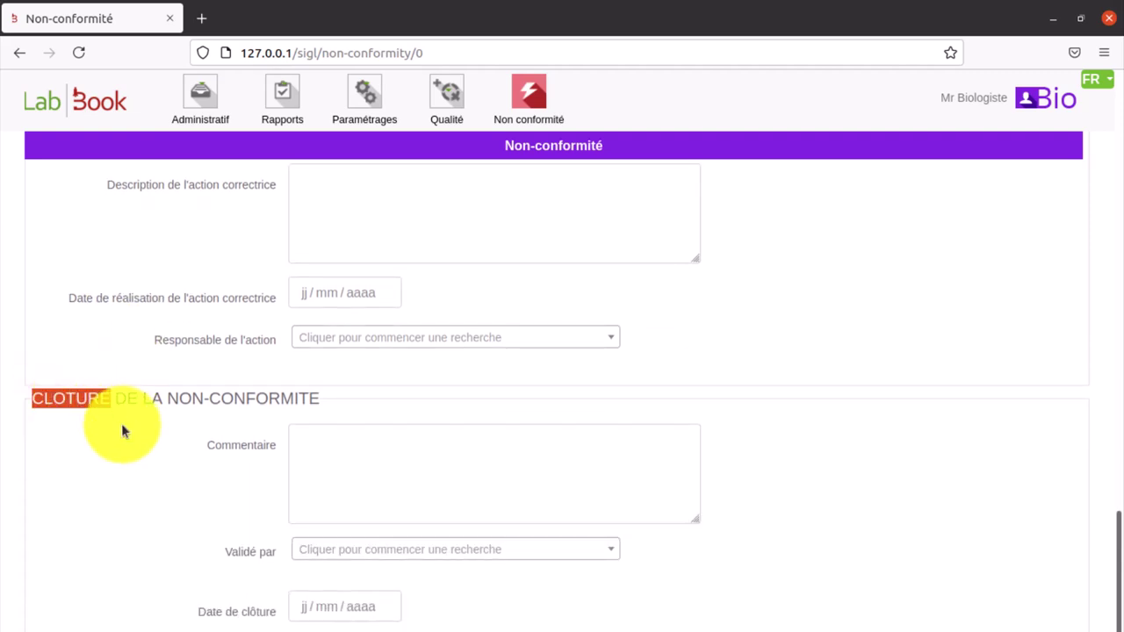
scroll(121, 424, "up", 12)
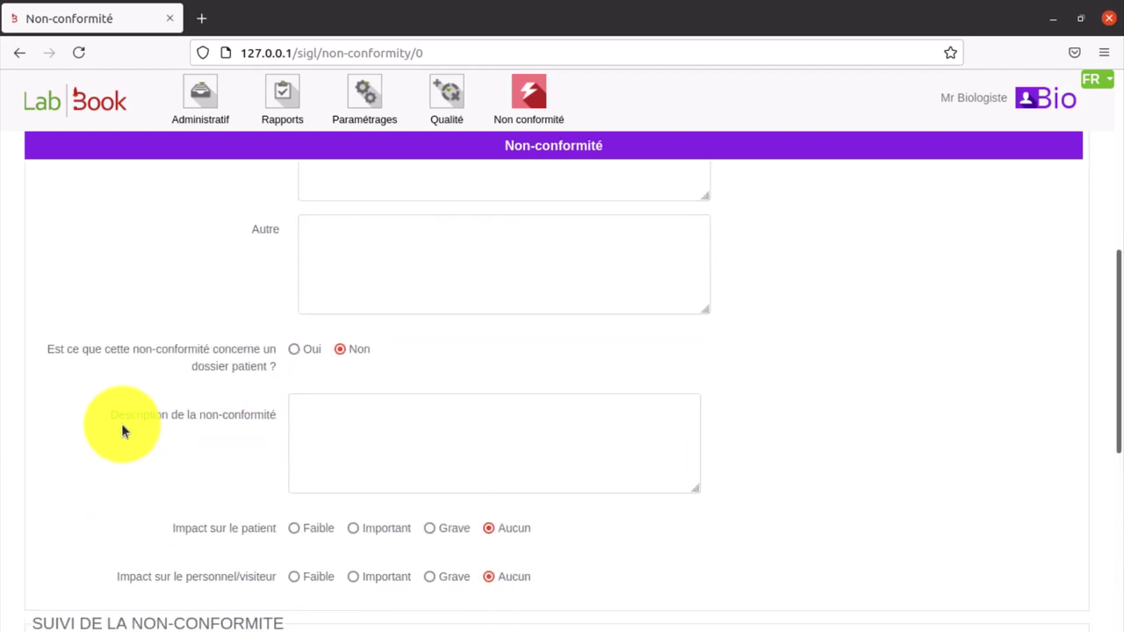
scroll(121, 423, "up", 2)
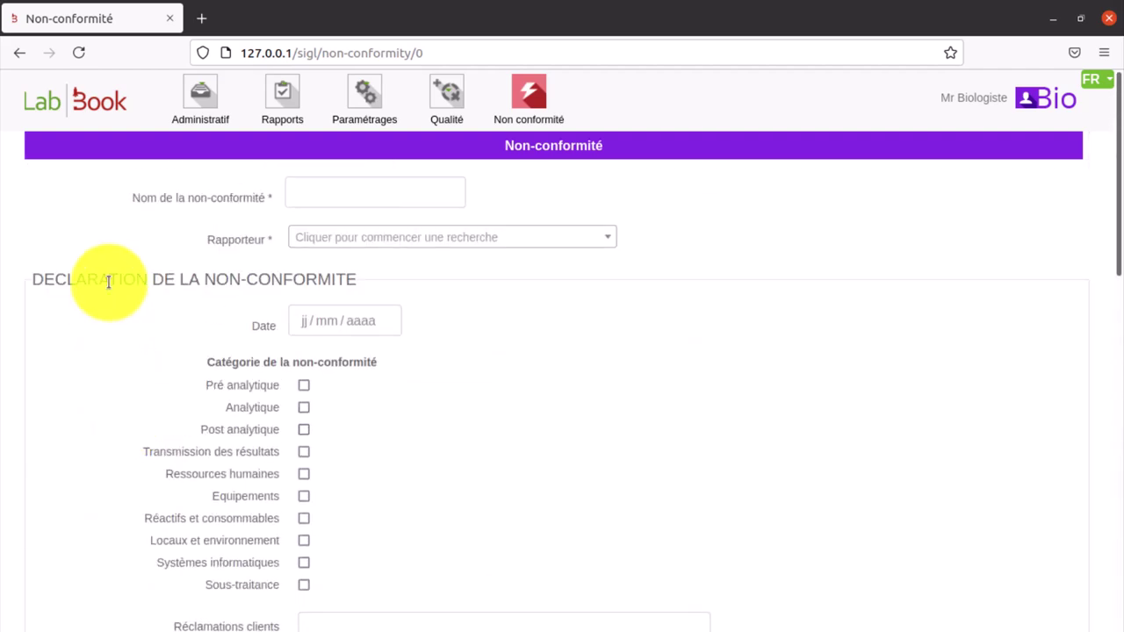
left_click_drag(35, 281, 353, 277)
scroll(502, 422, "down", 6)
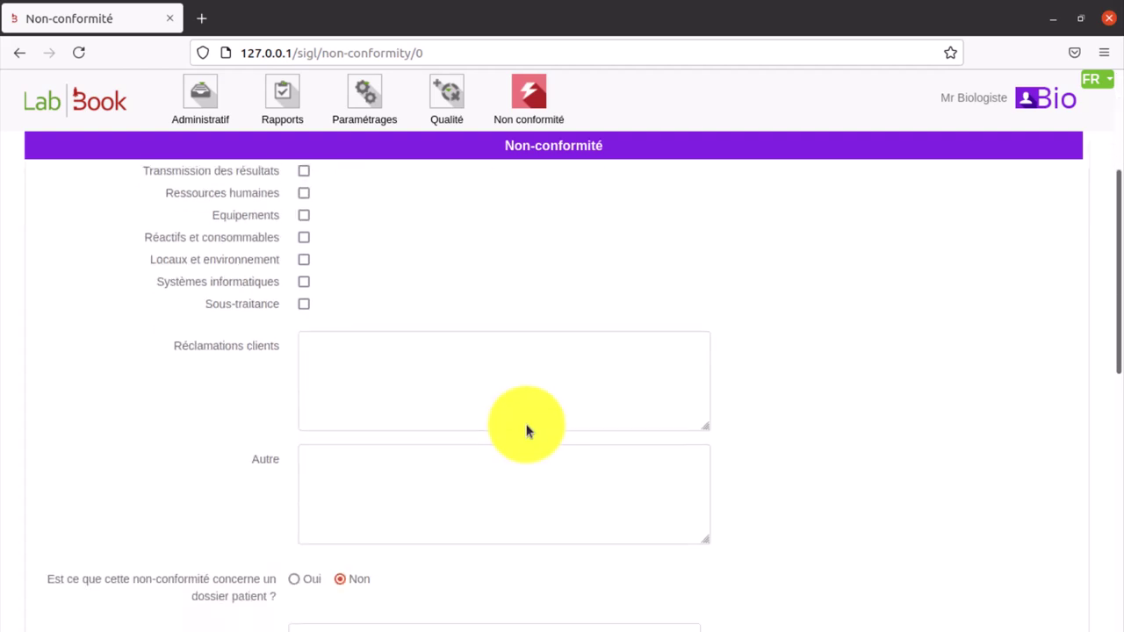
scroll(525, 425, "down", 3)
scroll(526, 425, "down", 5)
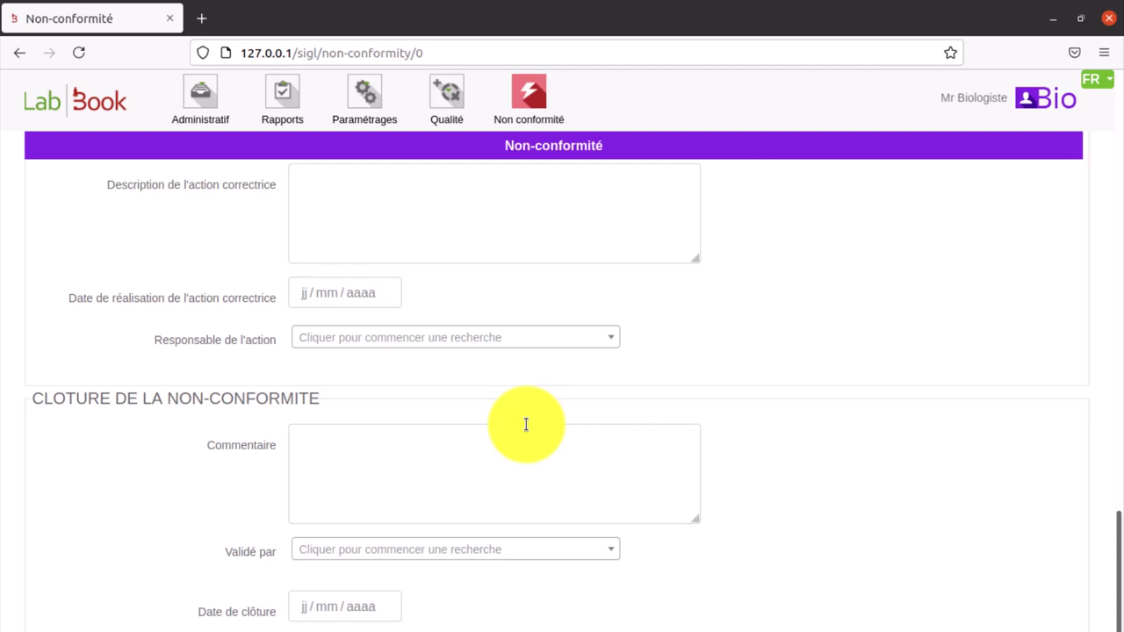
scroll(526, 424, "up", 15)
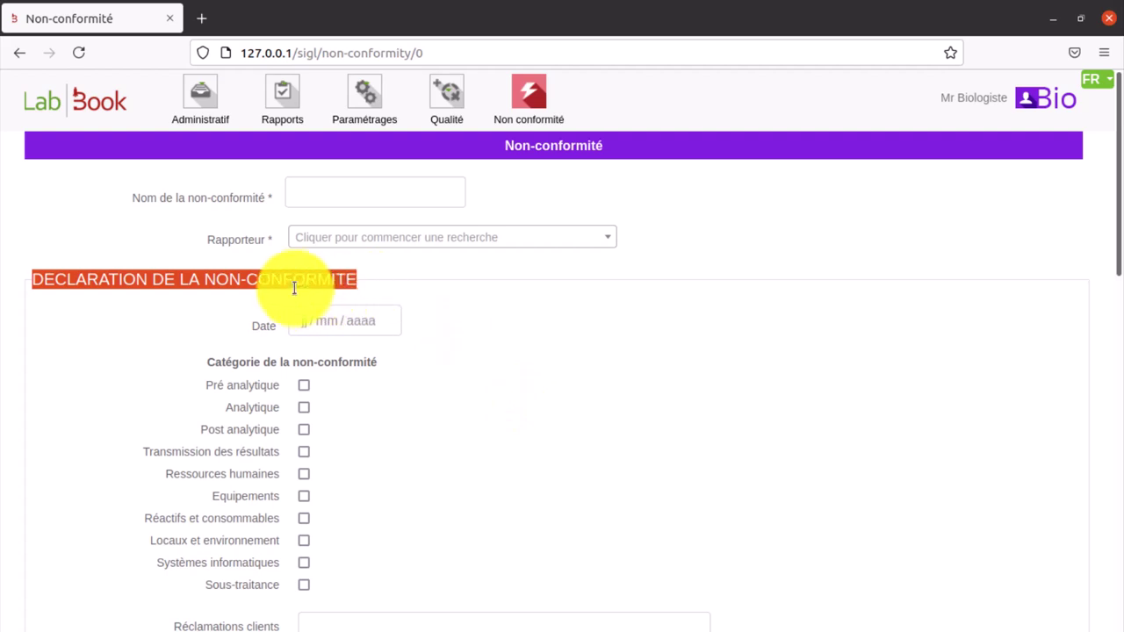
- Name the non-conformity 'Echantillon' and choose the matching staff member as reporter
left_click(316, 191)
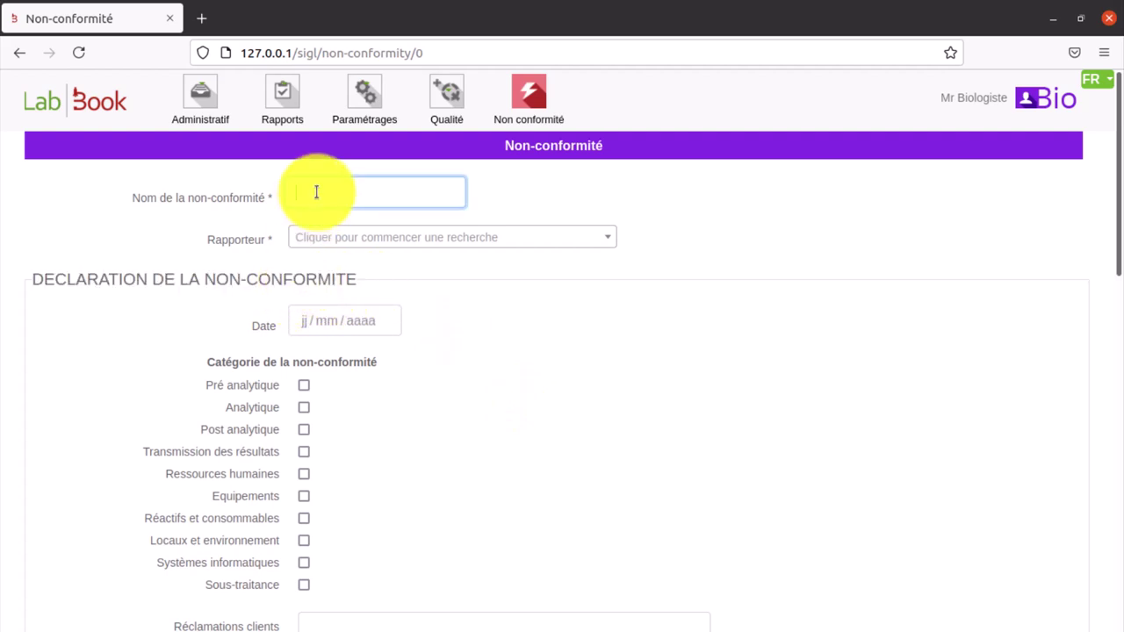
type("Ecl")
type("antill")
type("on")
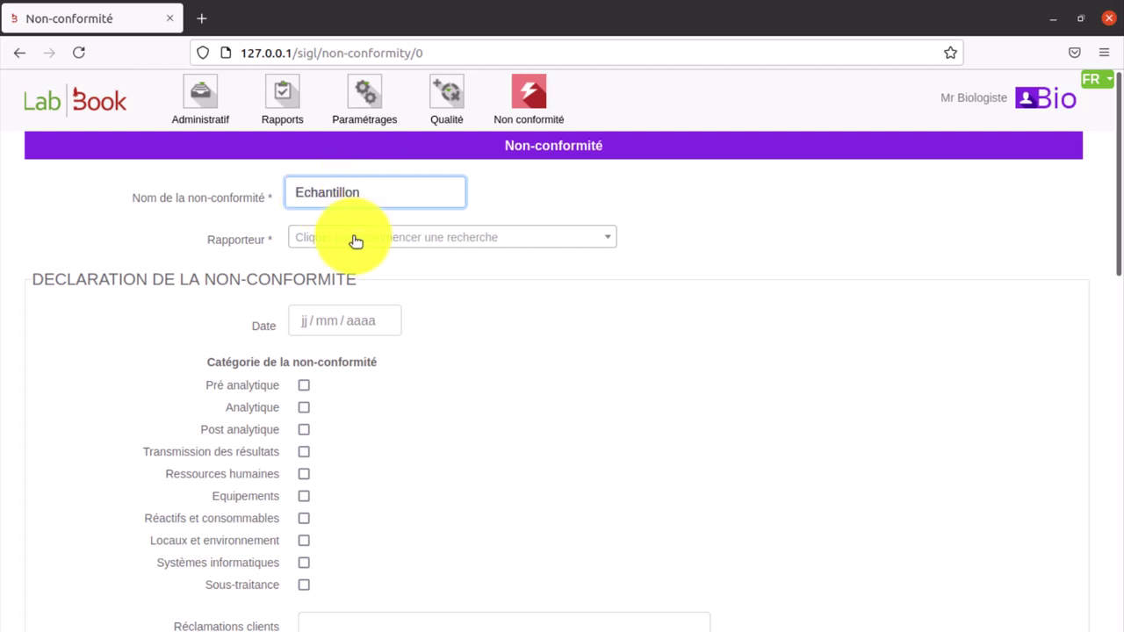
left_click(355, 239)
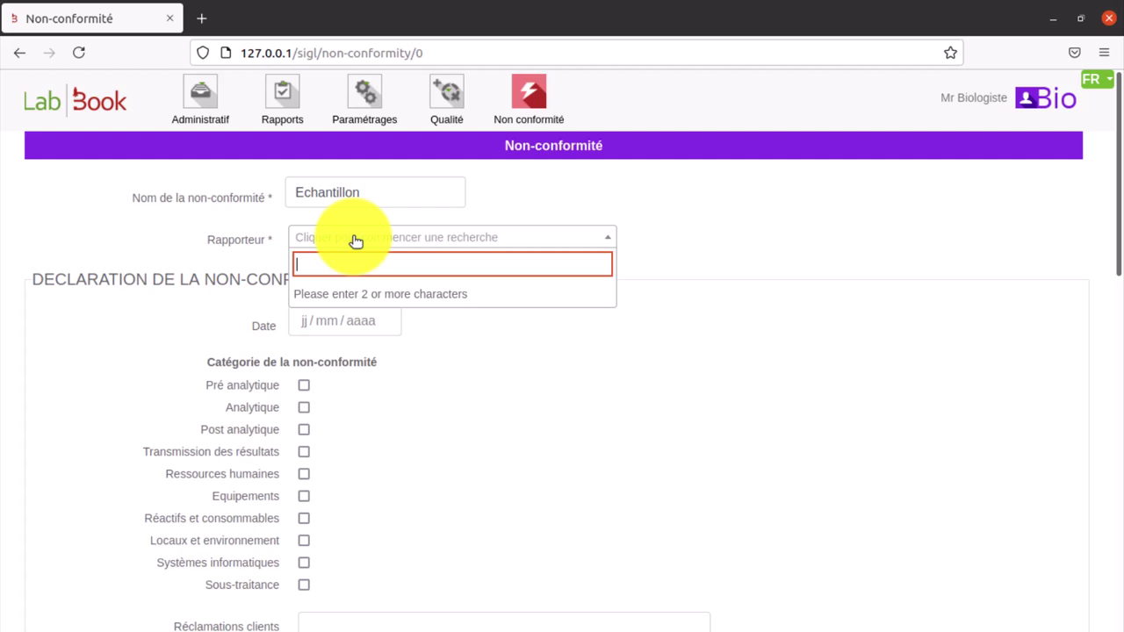
type("nicol")
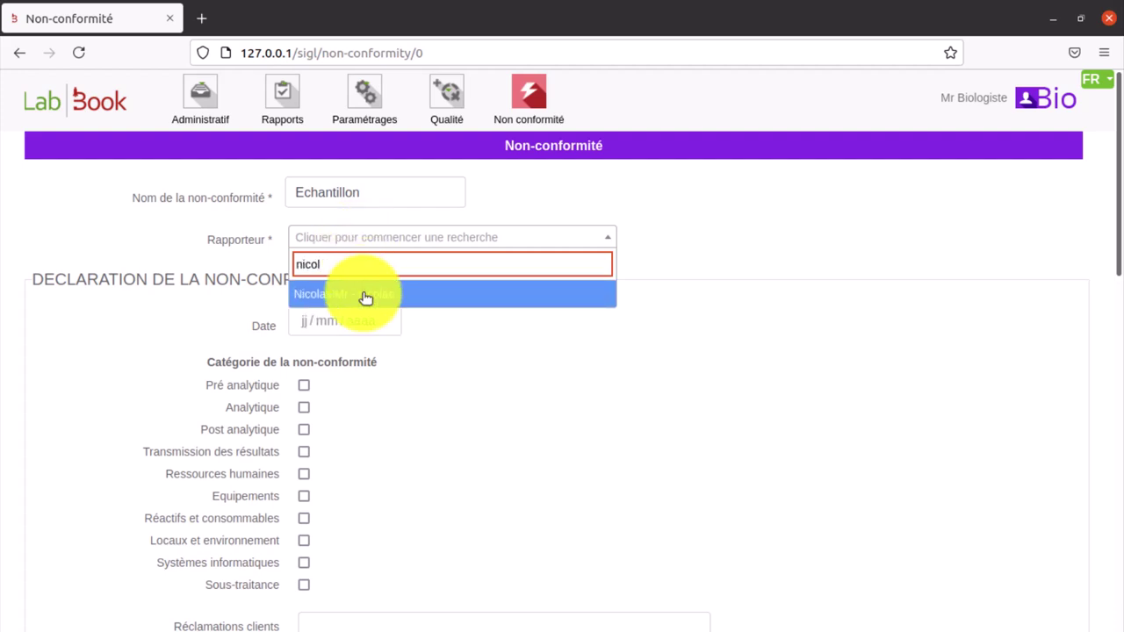
left_click(366, 297)
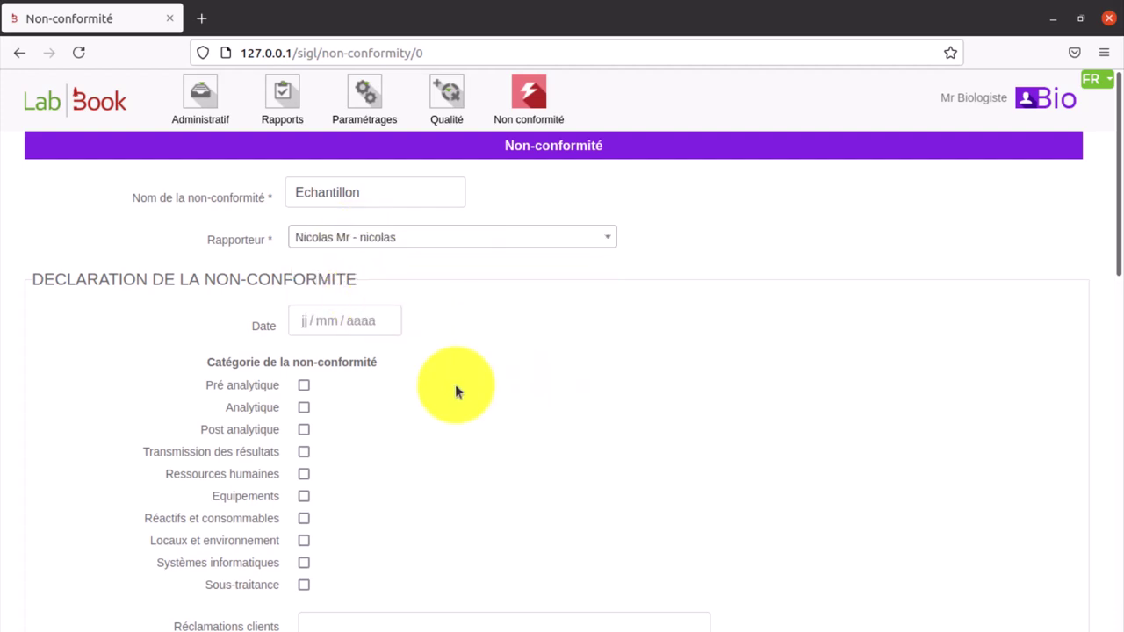
- Pick 07/06/2021 as the declaration date from the calendar
left_click(340, 324)
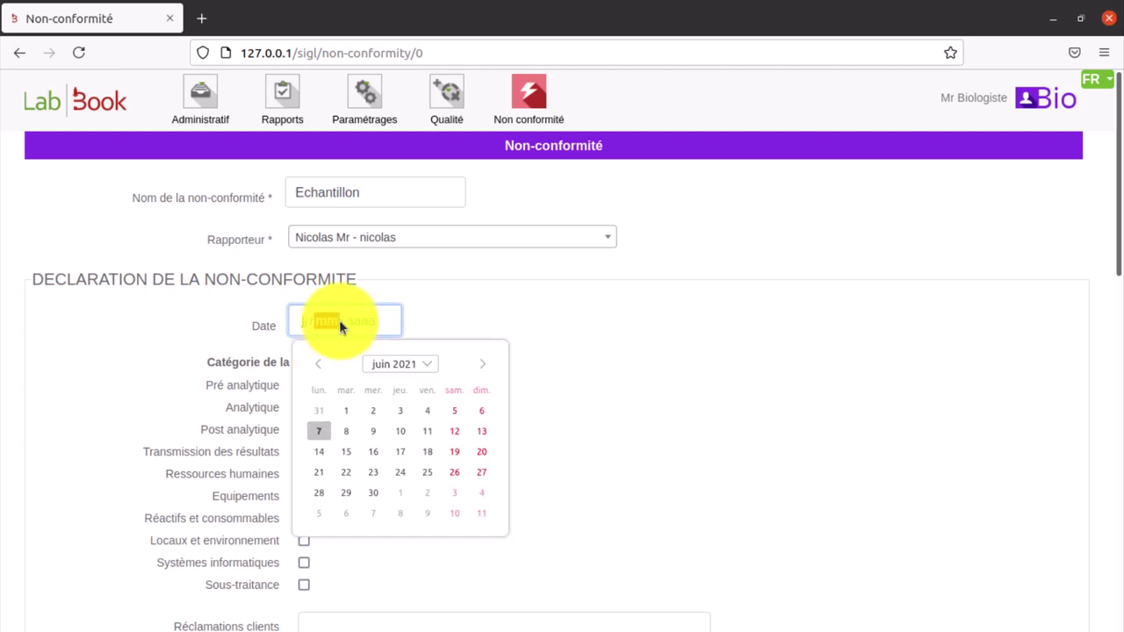
left_click(318, 430)
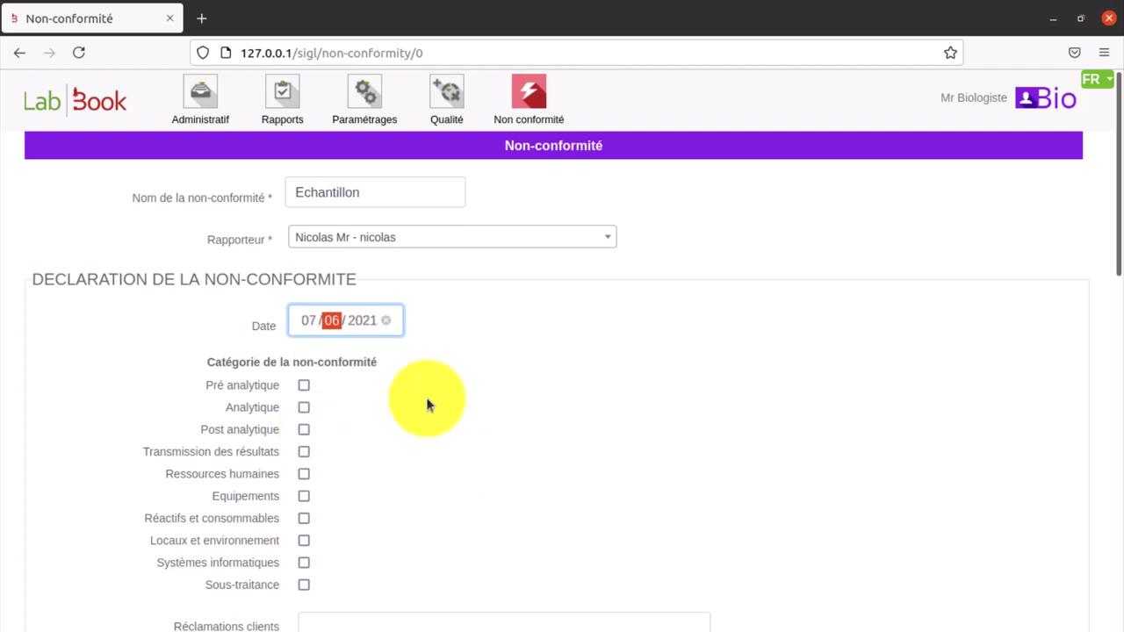
scroll(426, 404, "down", 2)
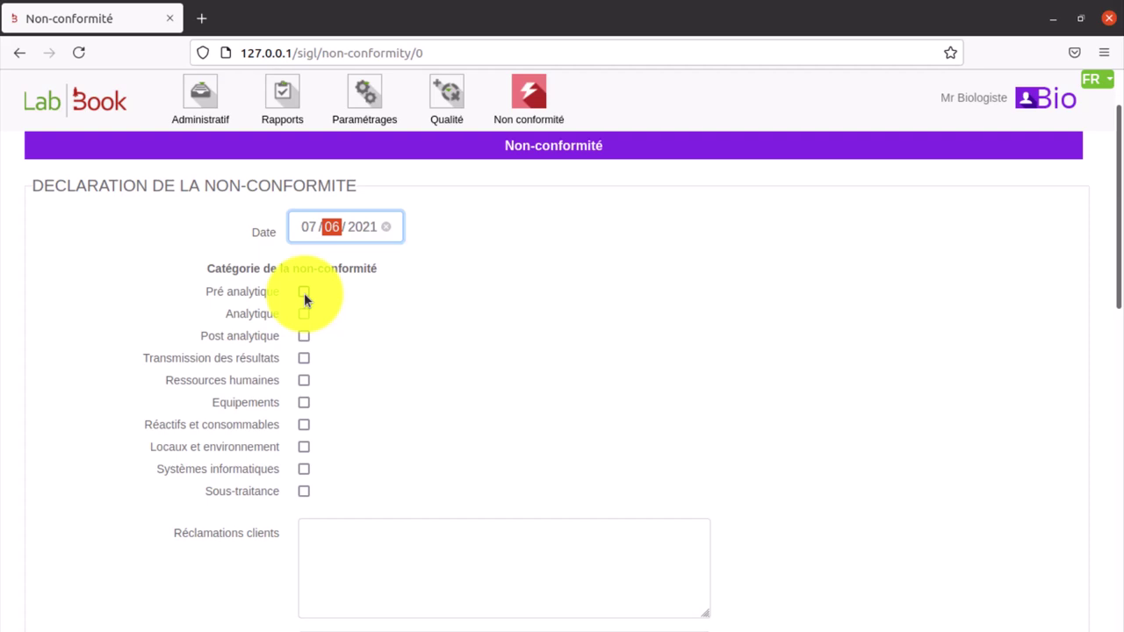
- Tick Pré analytique and its Transport de l'échantillon sub-category
left_click(304, 295)
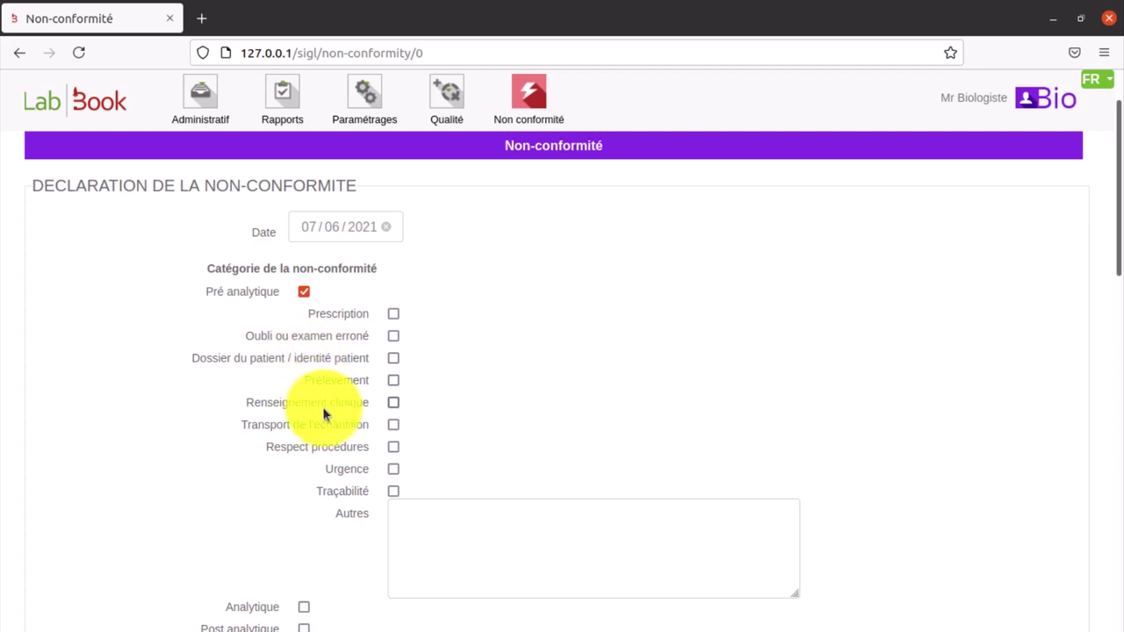
left_click(393, 424)
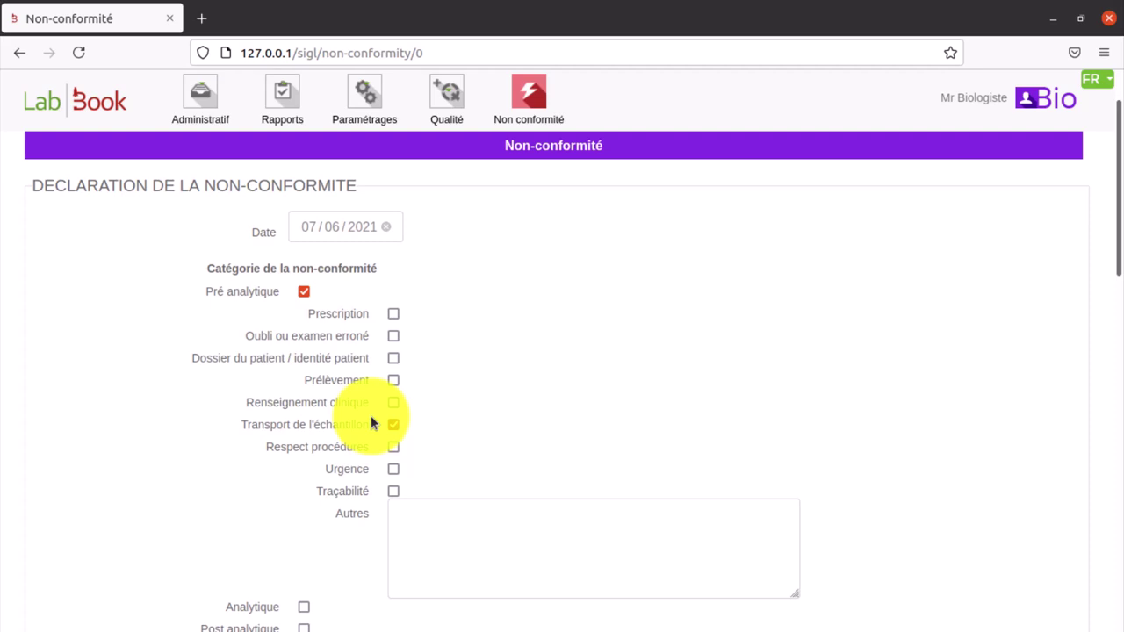
scroll(371, 423, "down", 4)
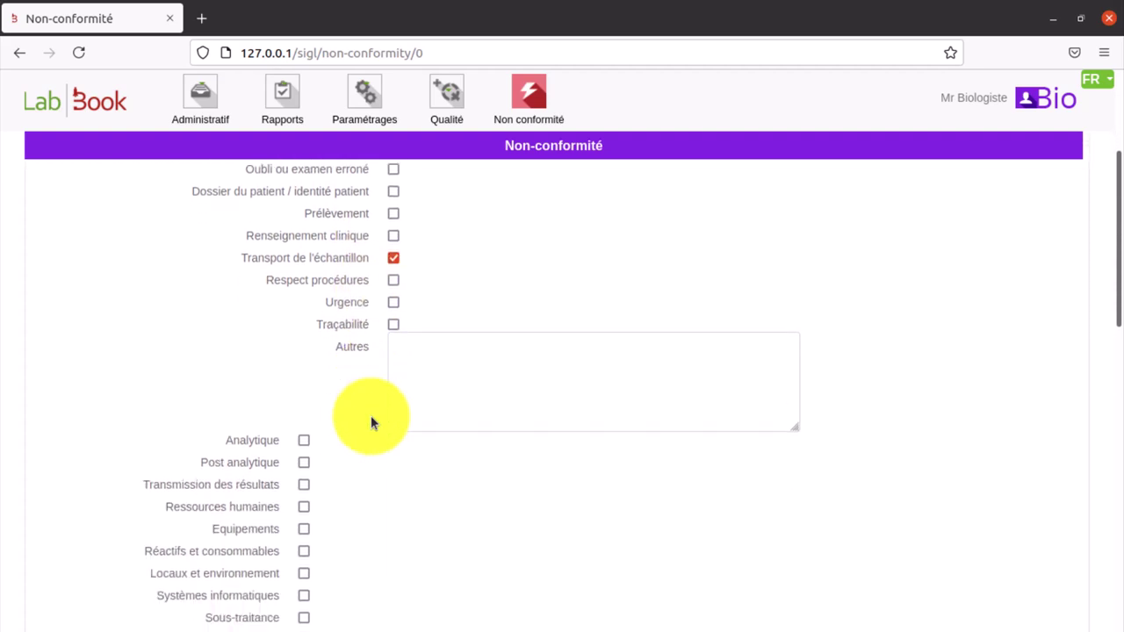
scroll(370, 423, "down", 1)
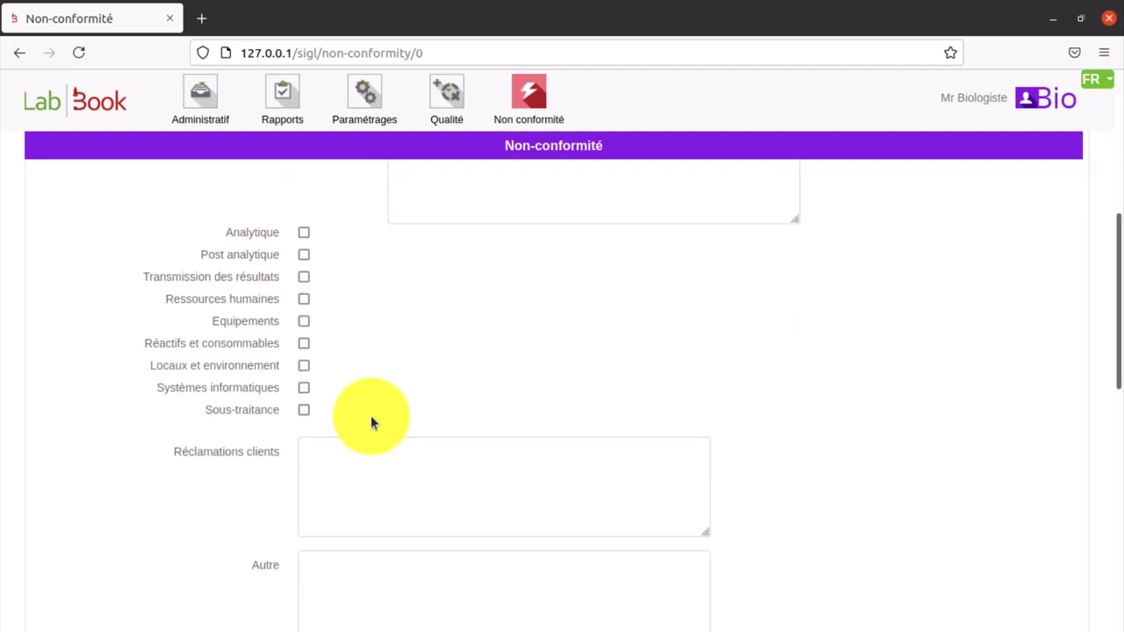
scroll(370, 423, "down", 4)
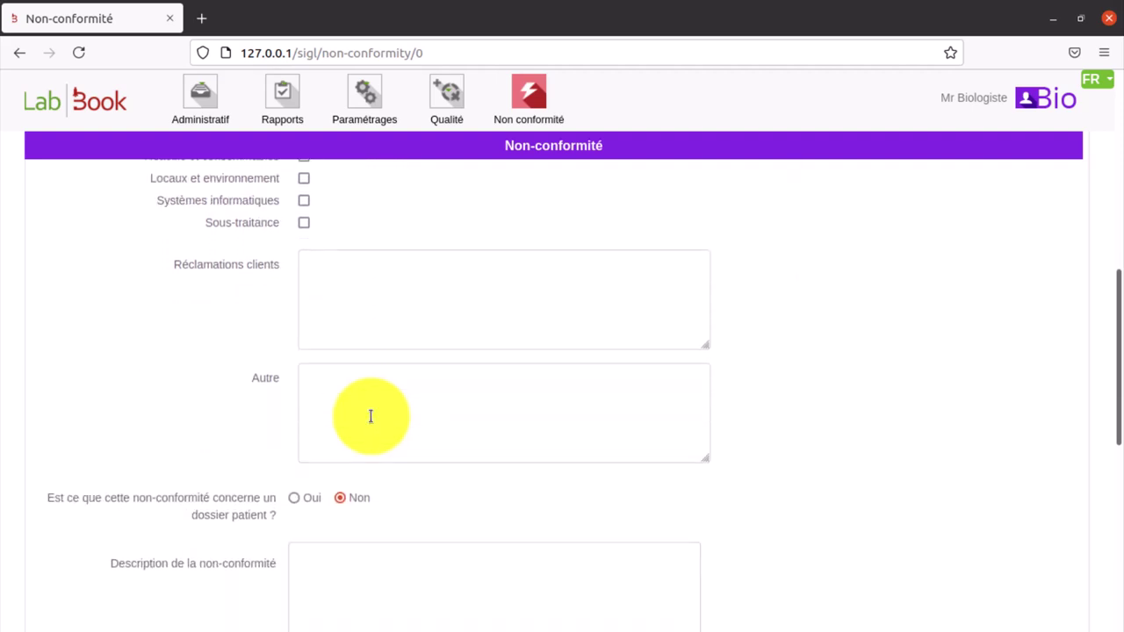
scroll(371, 416, "down", 1)
scroll(372, 423, "down", 2)
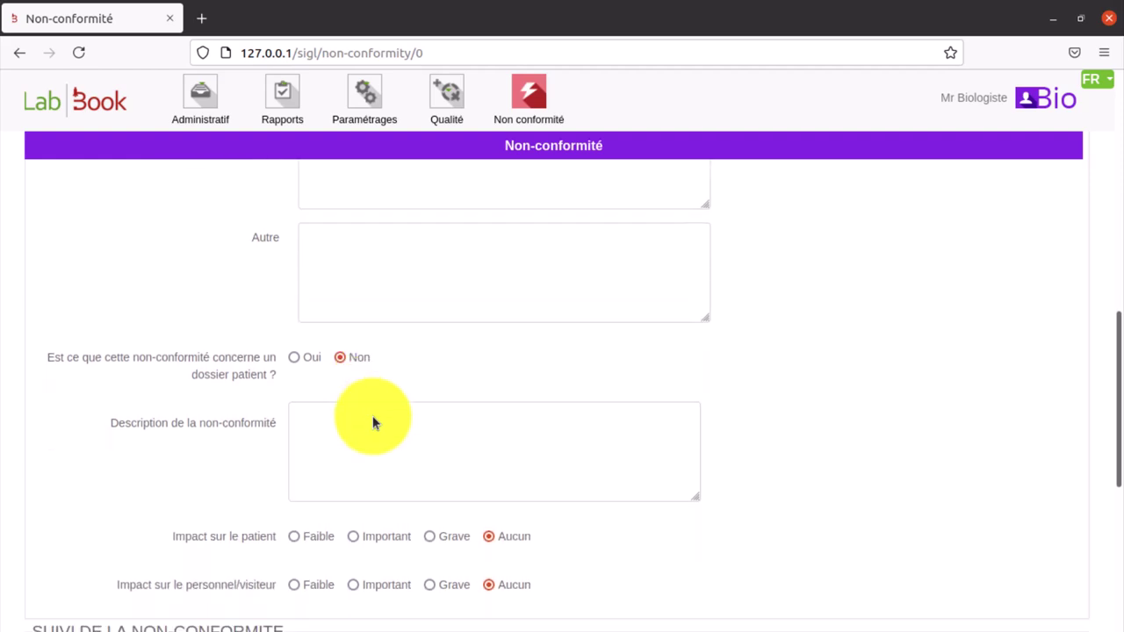
- Answer Oui to the patient dossier question and enter the dossier number
left_click(295, 358)
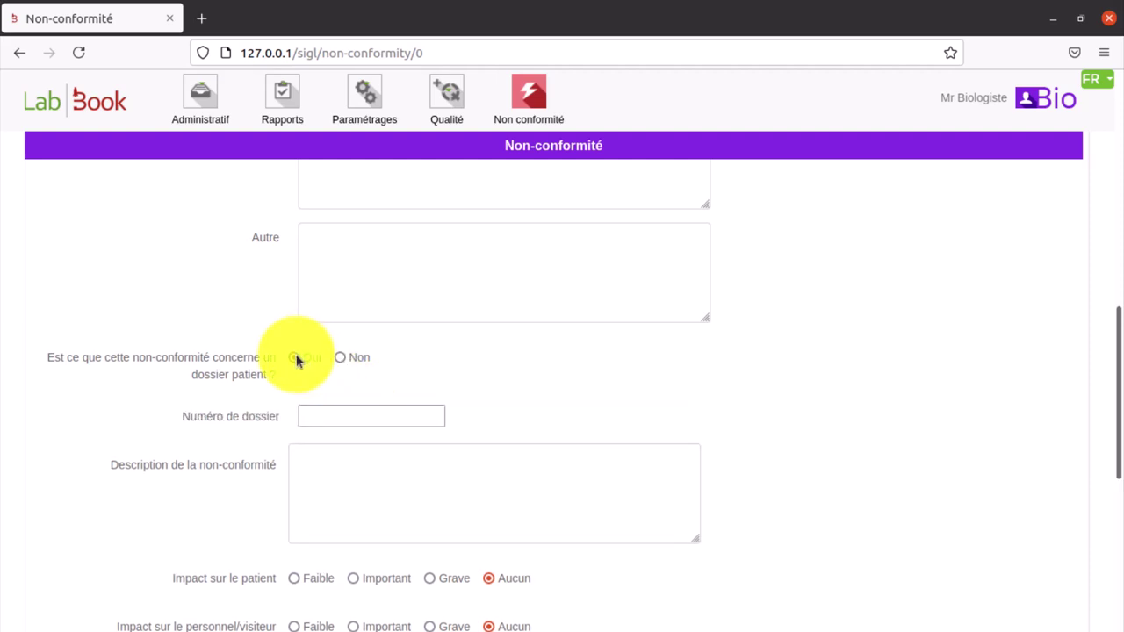
left_click(328, 414)
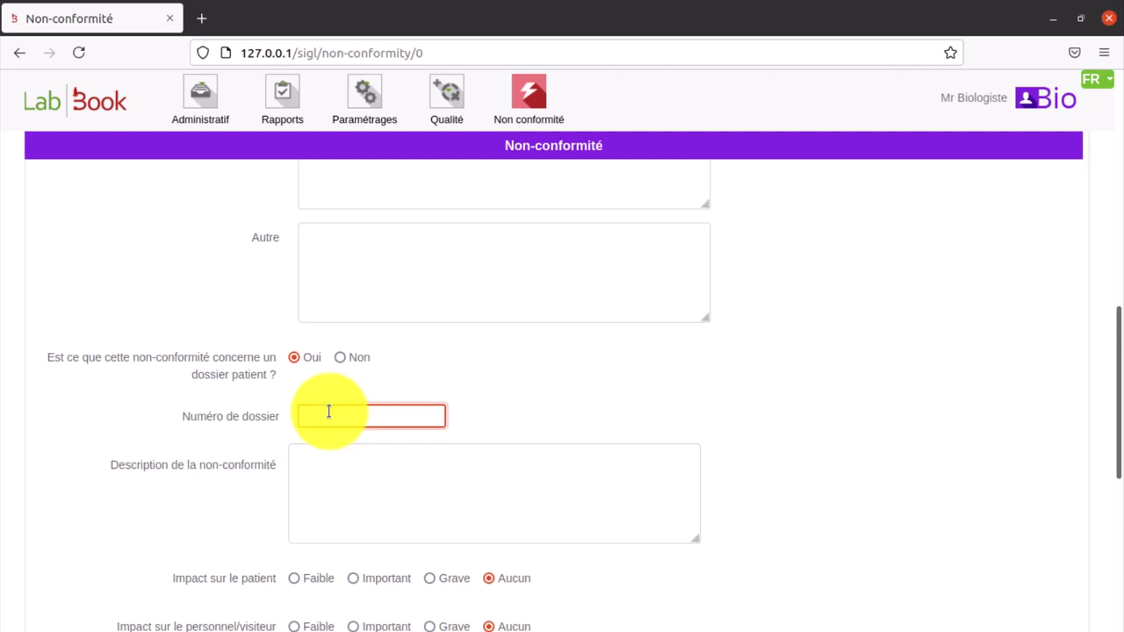
type("000")
- Begin the description with 'Le tube est c'
left_click(339, 461)
scroll(340, 461, "down", 3)
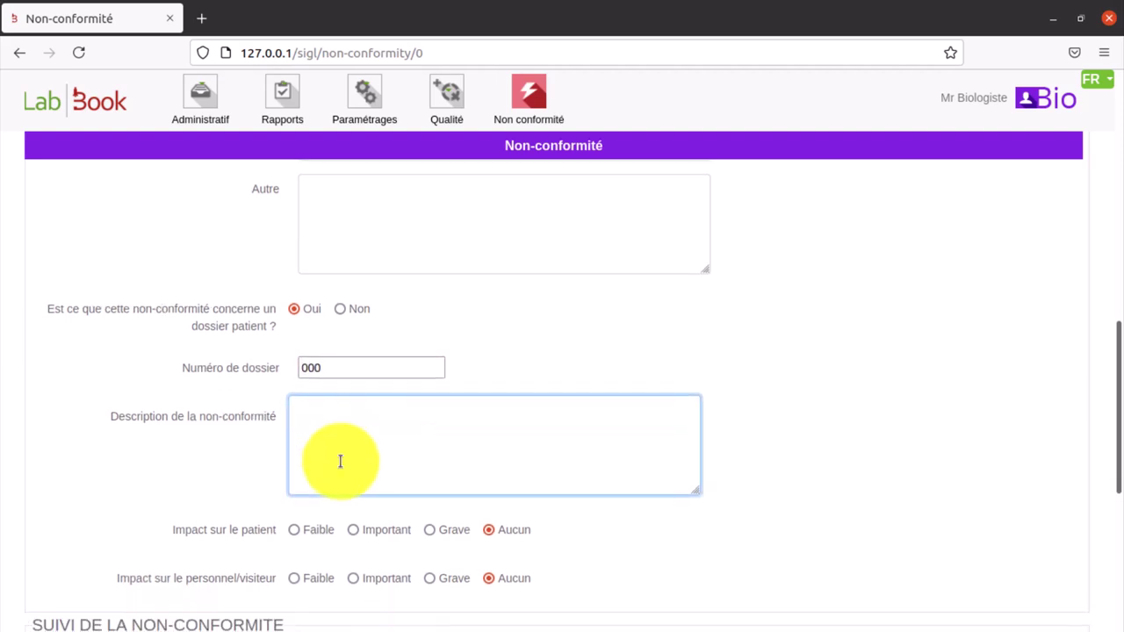
type("Le ")
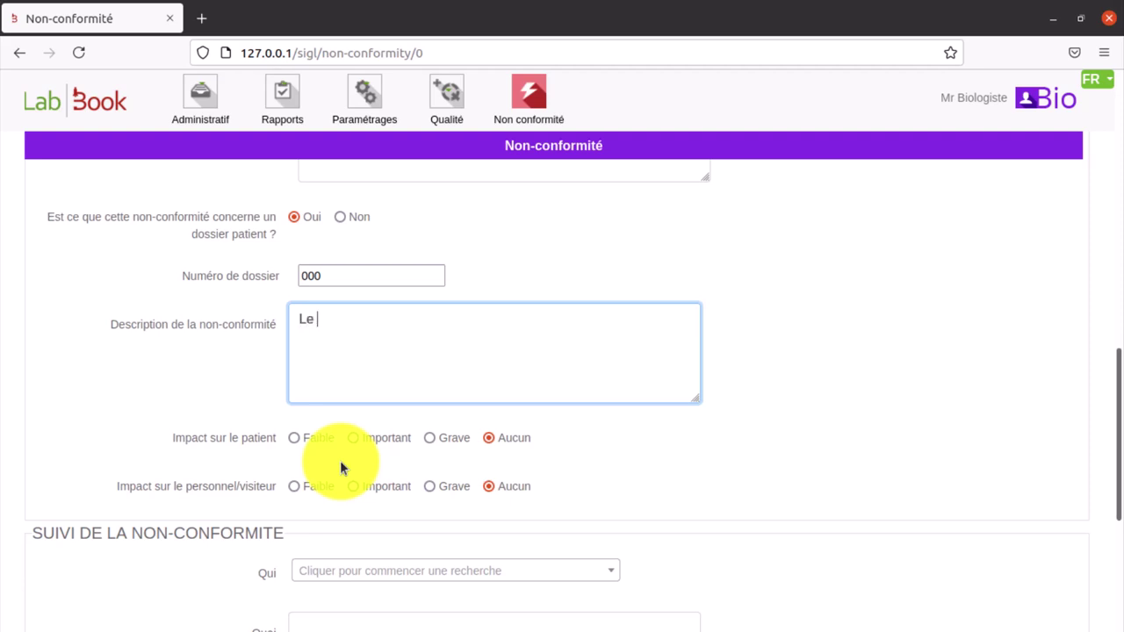
type("tube est cass")
- Finish 'Le tube est cassé', rate patient impact Important and staff impact Grave, then go back home
type("é")
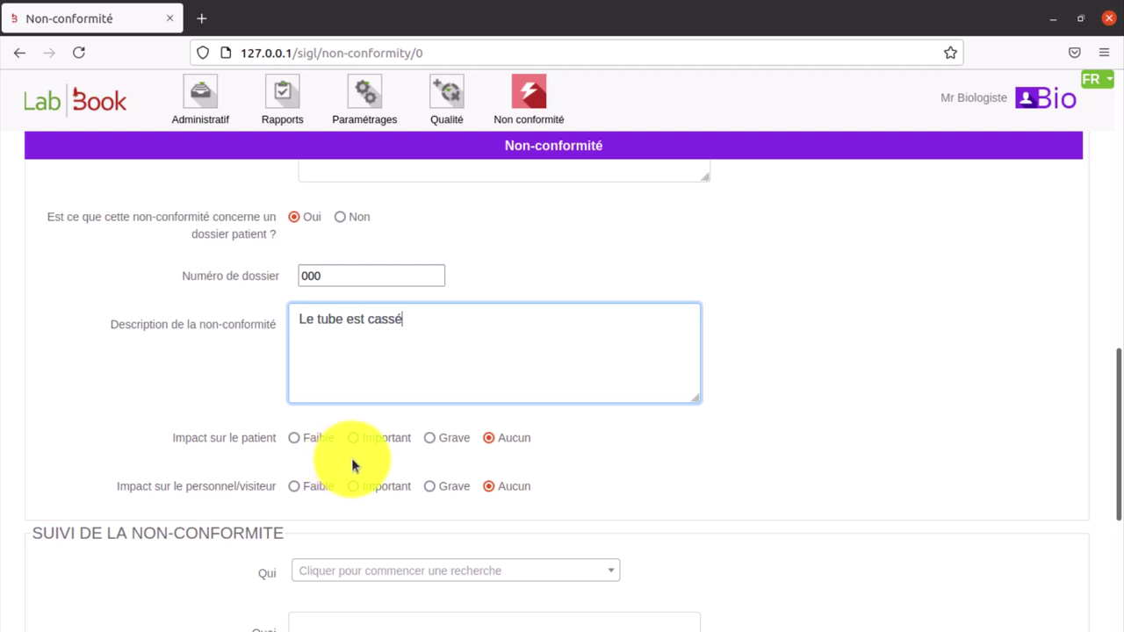
left_click(353, 438)
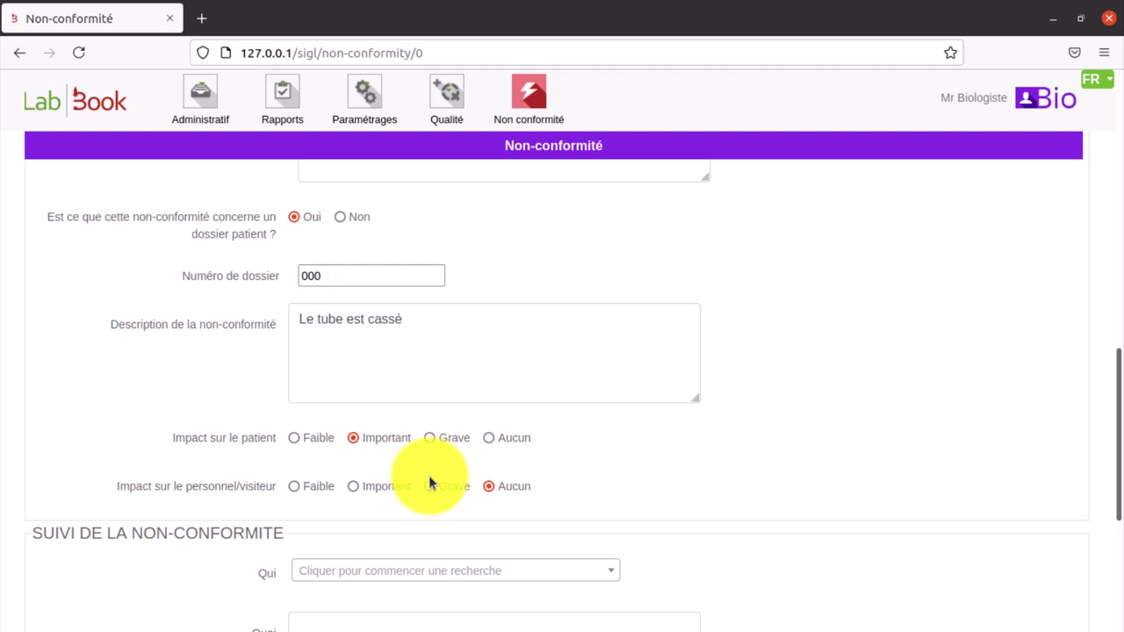
scroll(431, 485, "down", 1)
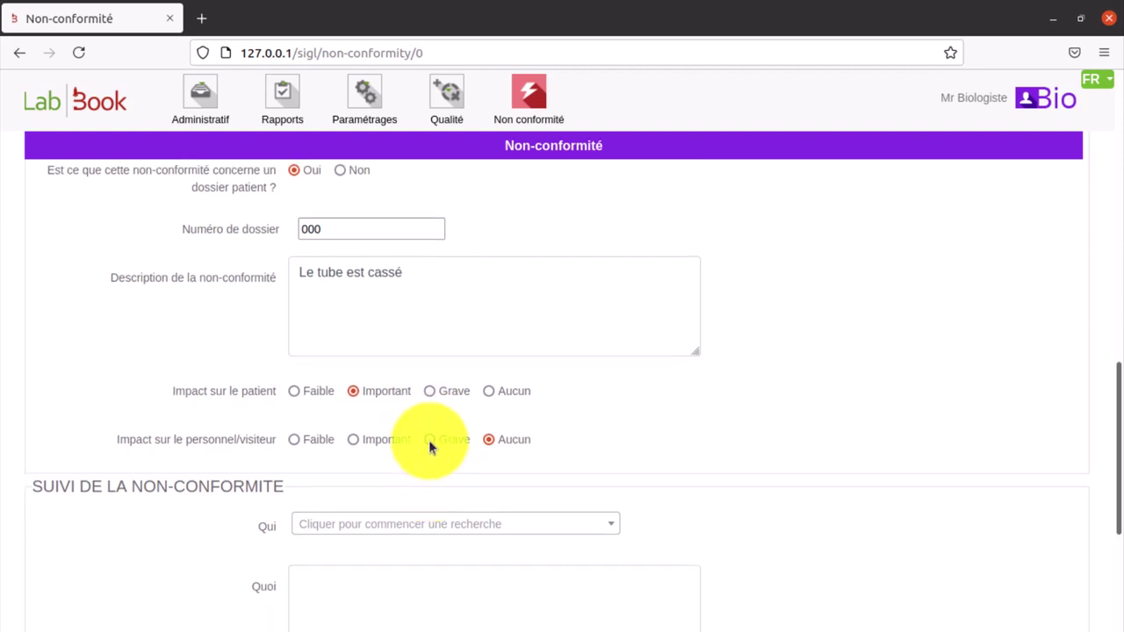
left_click(428, 440)
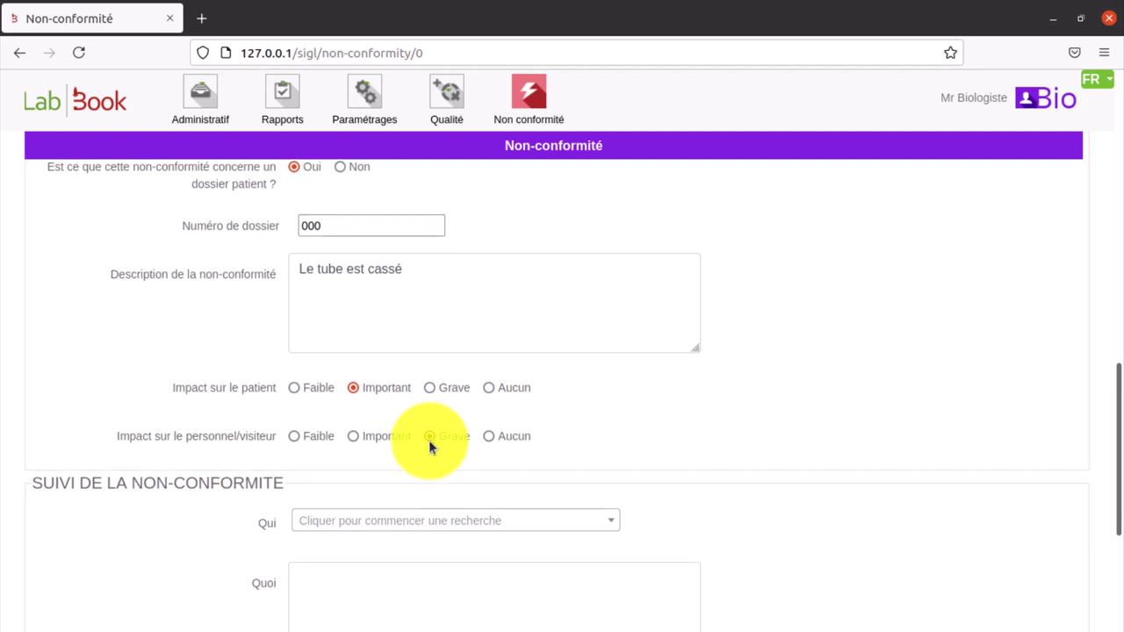
scroll(429, 440, "down", 10)
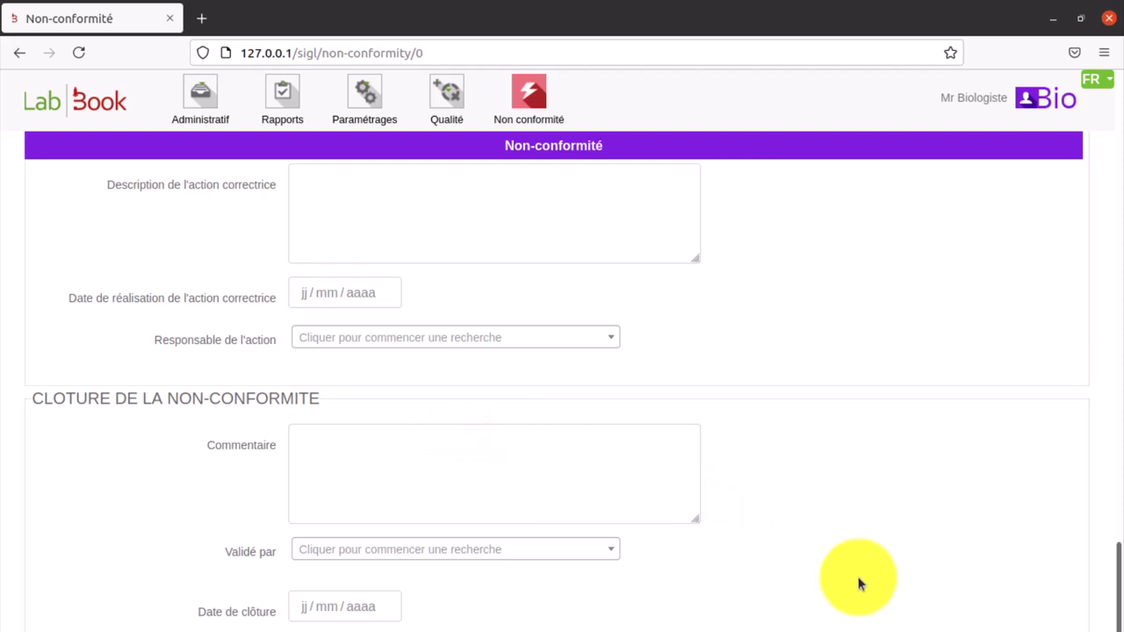
key("alt+Left")
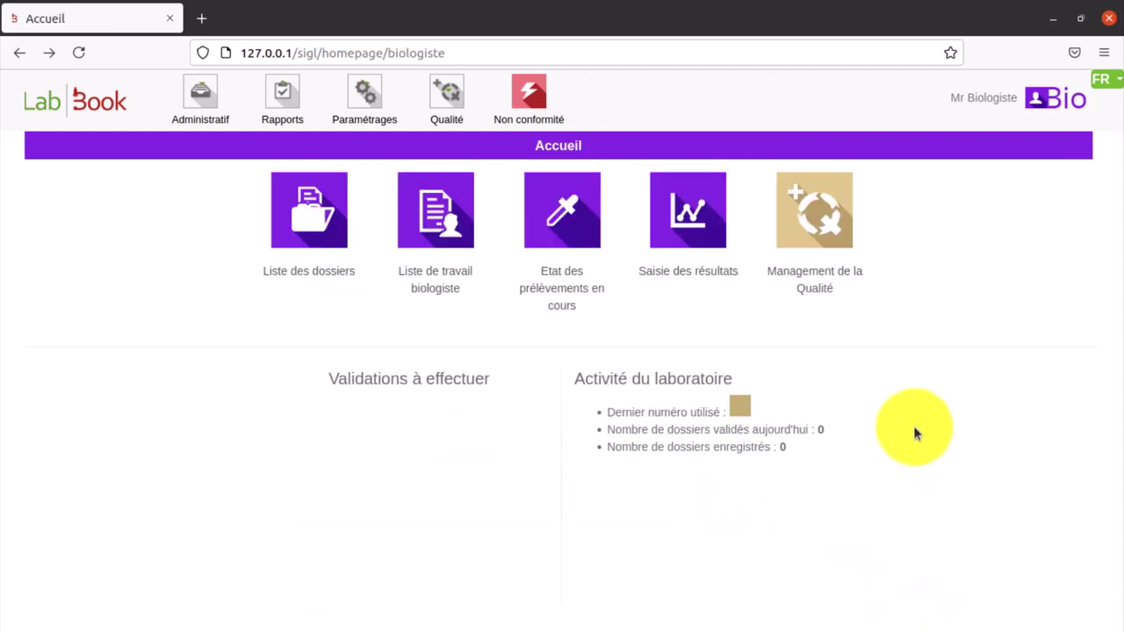
- Open Module des non-conformités from the Qualité menu to list the Echantillon entry
left_click(449, 104)
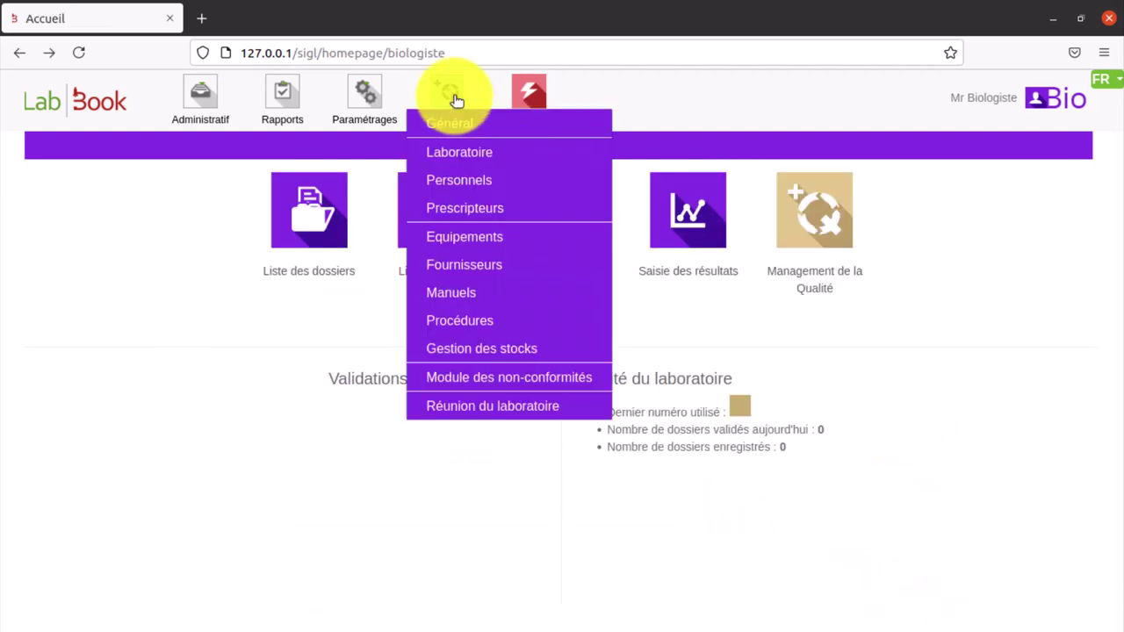
left_click(508, 379)
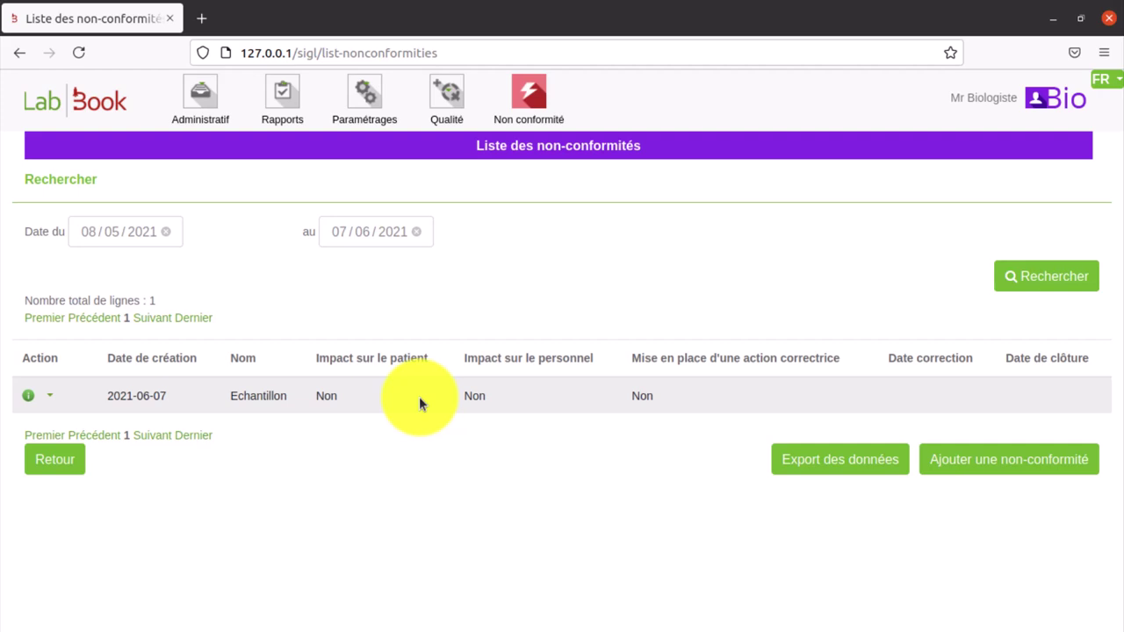
- Open the saved Echantillon record and review its Important patient and Grave staff impacts
left_click(51, 398)
left_click(55, 420)
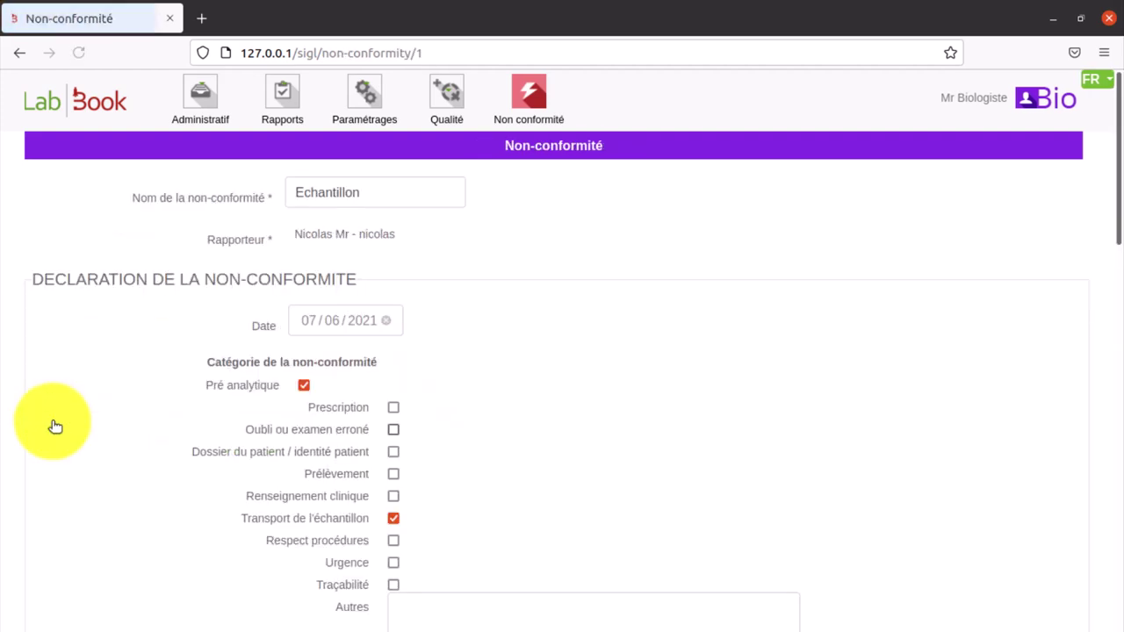
scroll(75, 415, "down", 10)
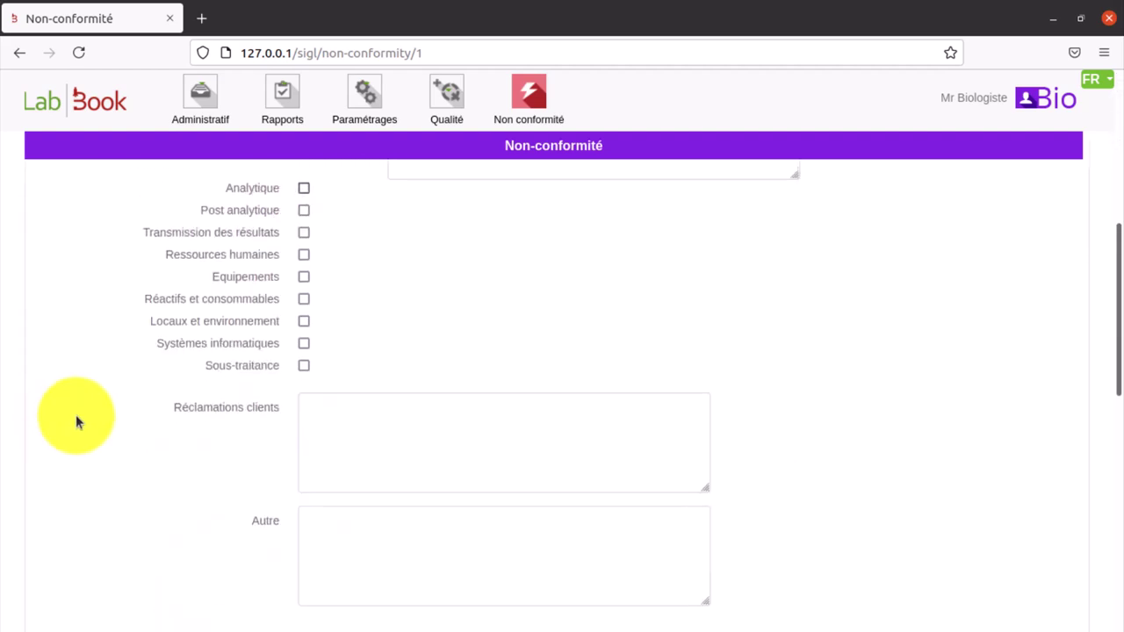
scroll(75, 419, "down", 3)
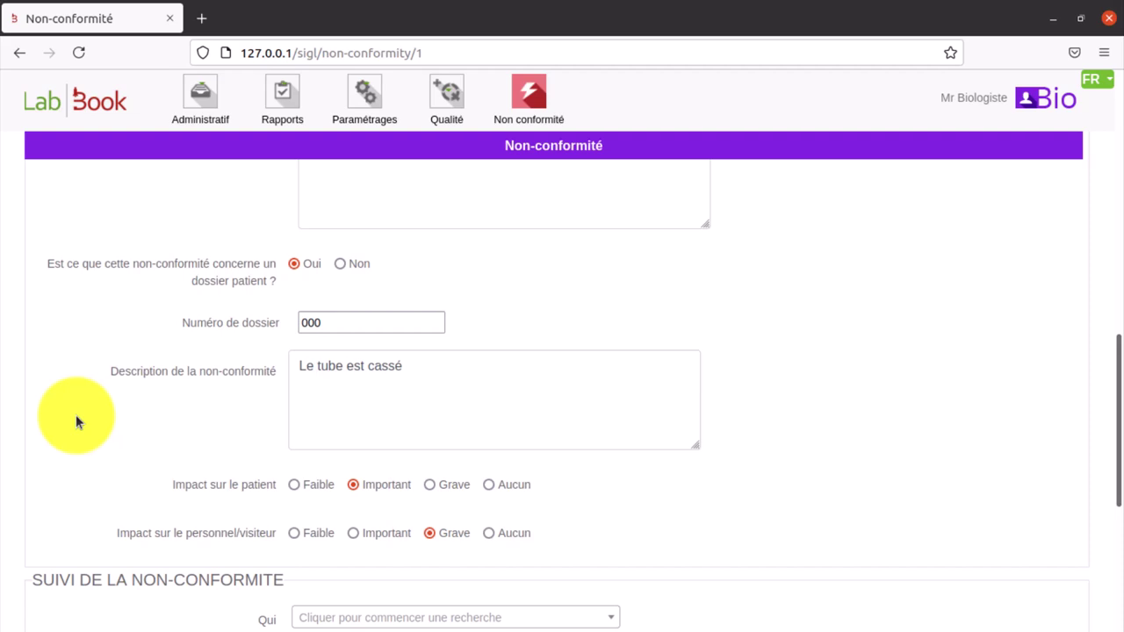
scroll(76, 414, "down", 5)
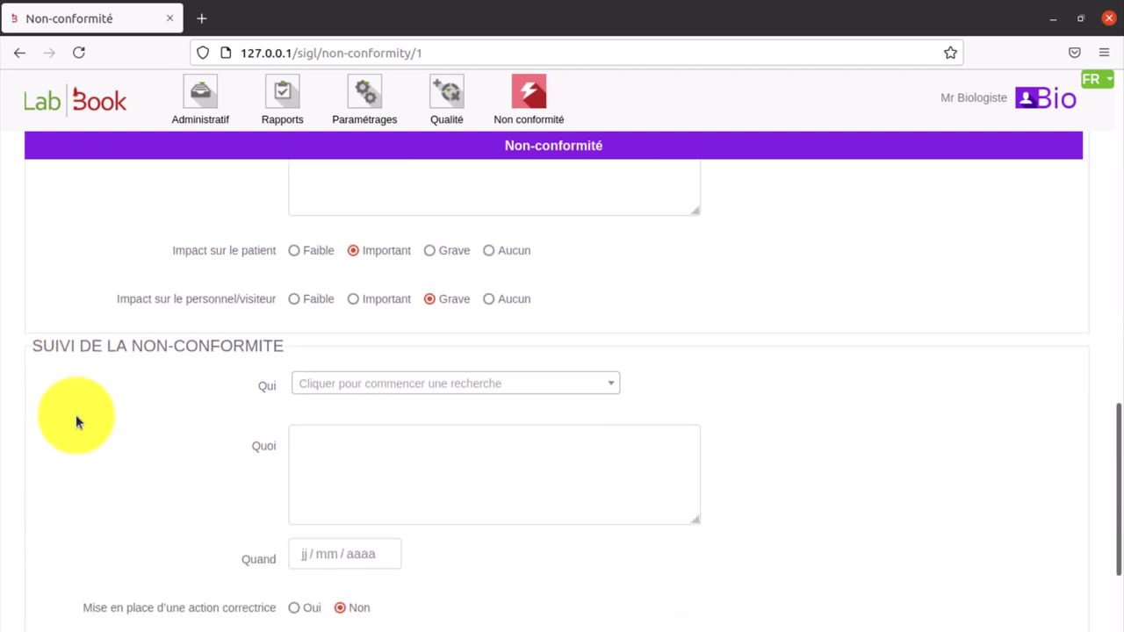
scroll(76, 414, "down", 1)
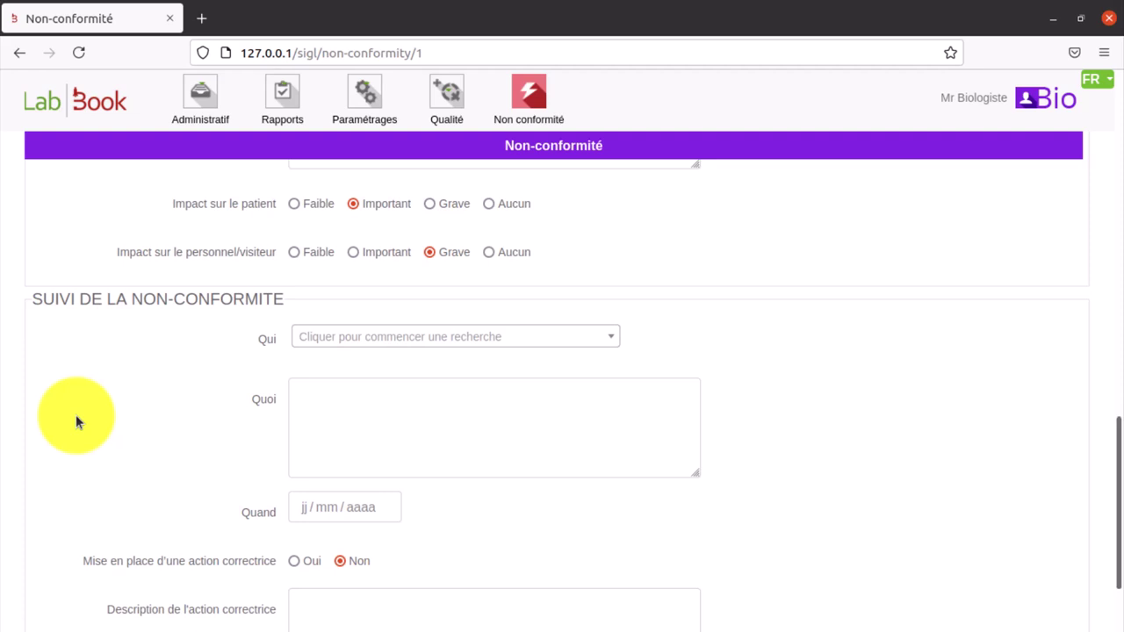
left_click(435, 102)
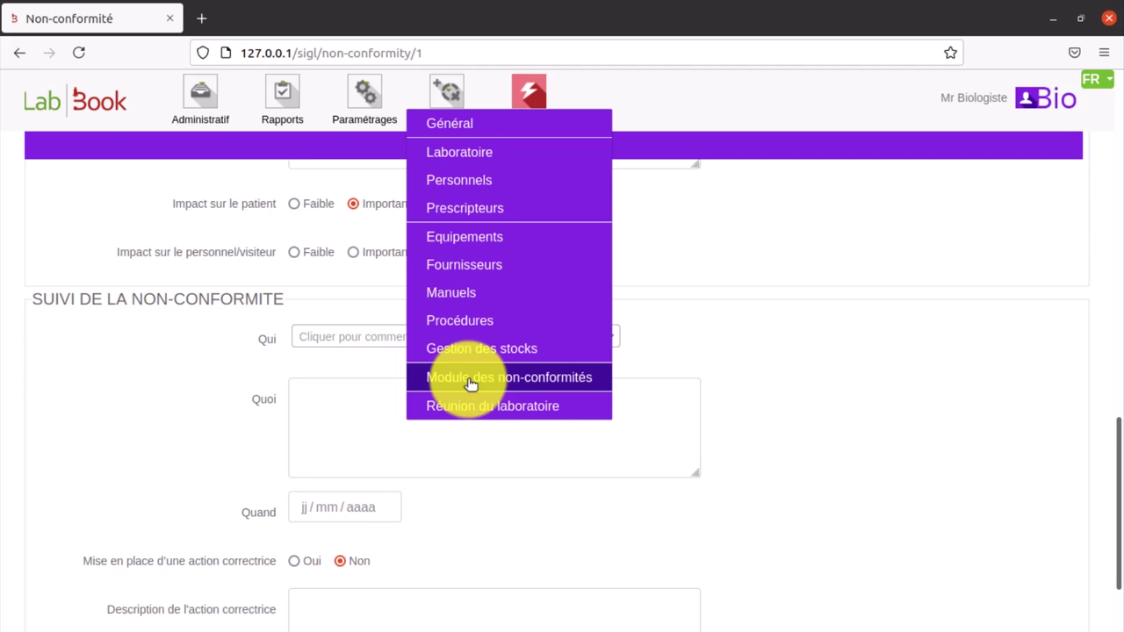
- Open Qualité > Personnels to show the Liste du personnel with three staff members
left_click(471, 377)
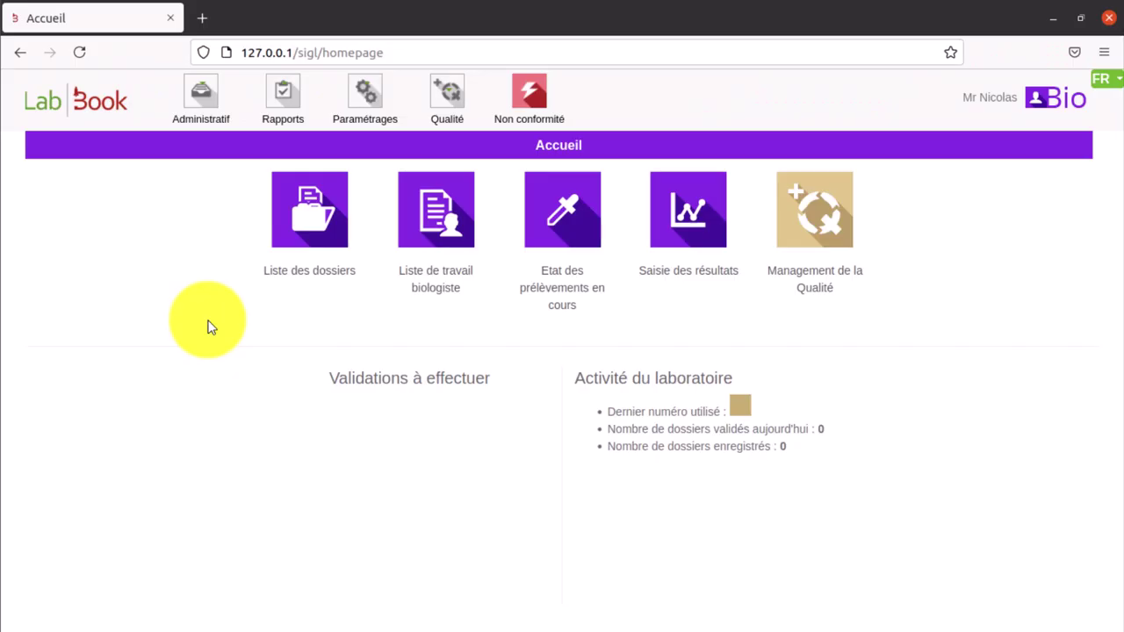
left_click(450, 94)
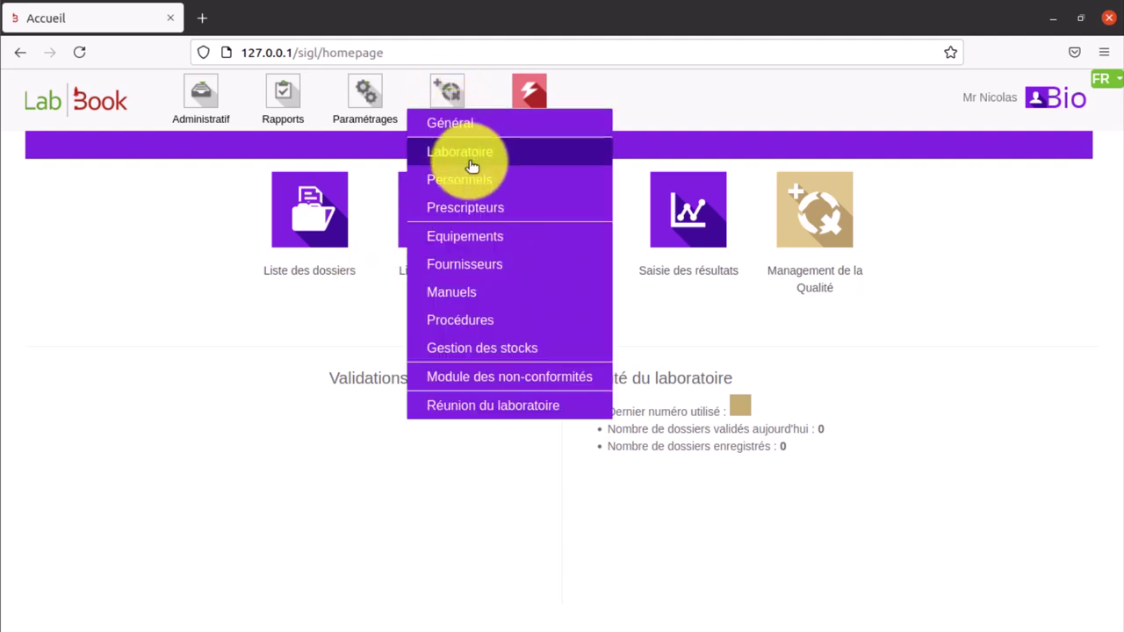
left_click(474, 186)
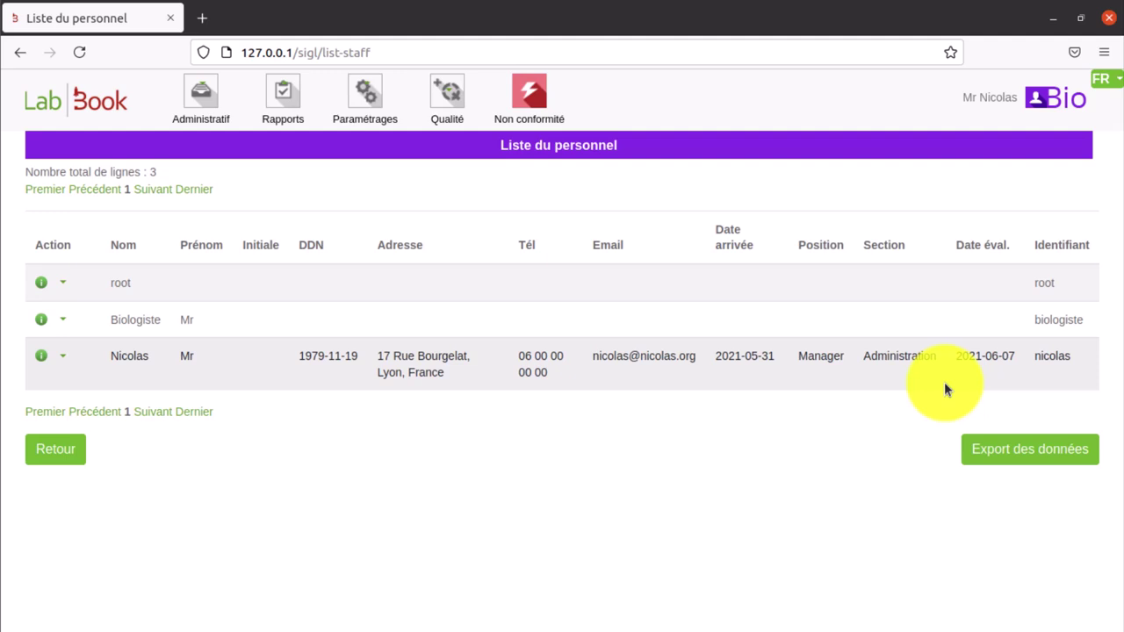
- Open the last staff member's Personnel record for editing and scroll down the form
left_click(63, 358)
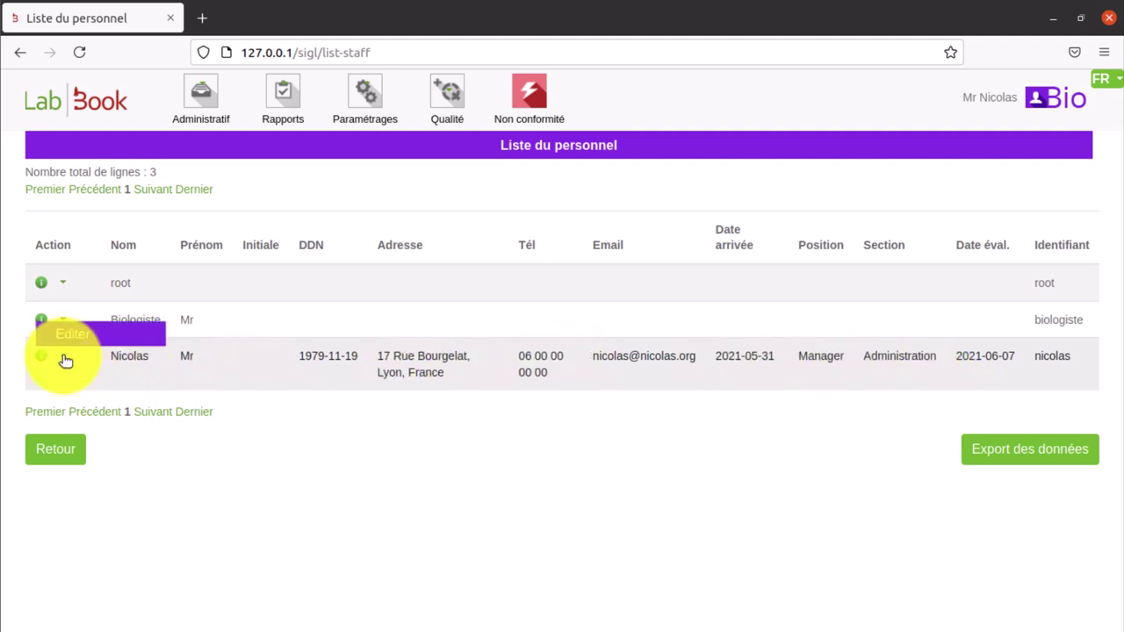
left_click(67, 333)
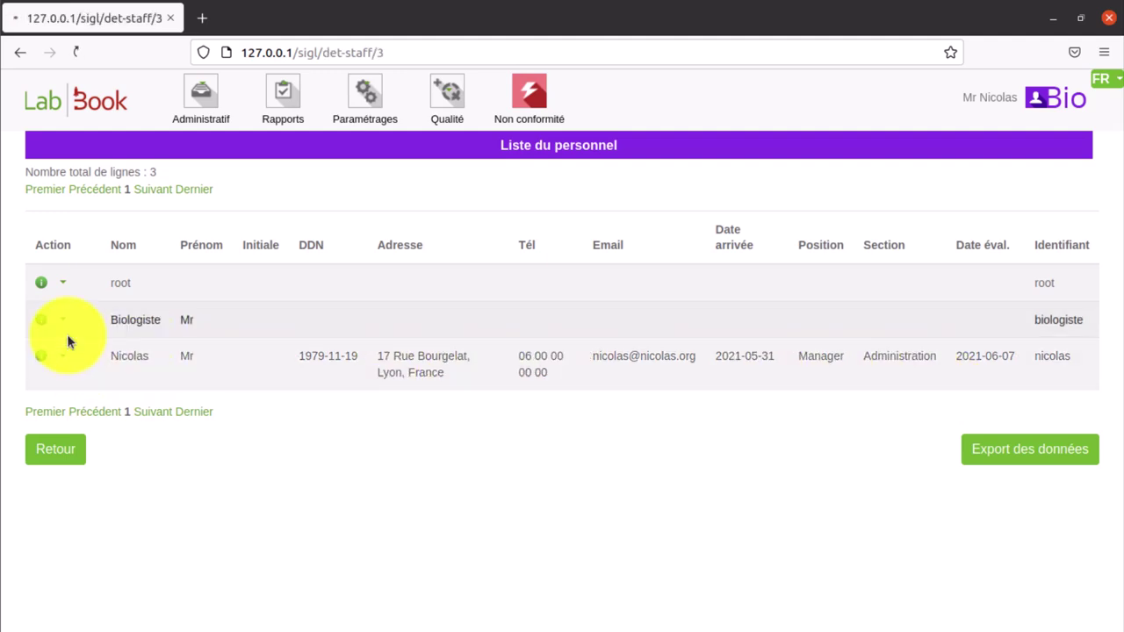
scroll(569, 375, "down", 5)
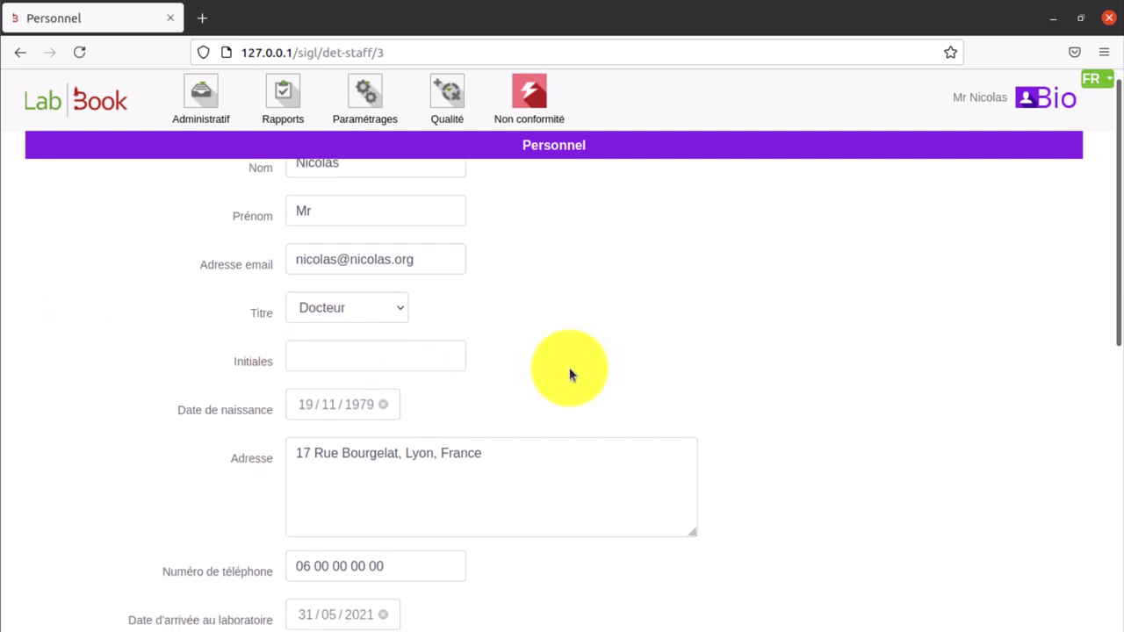
scroll(569, 375, "down", 3)
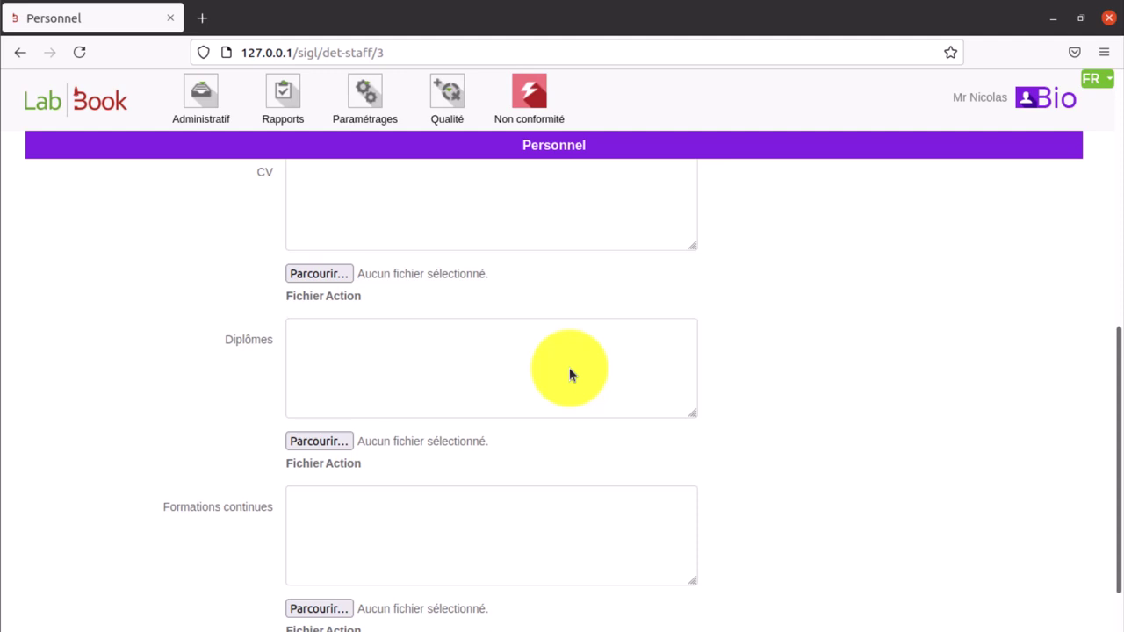
- Check the CV and Diplômes file upload fields, leaving both empty
left_click(337, 273)
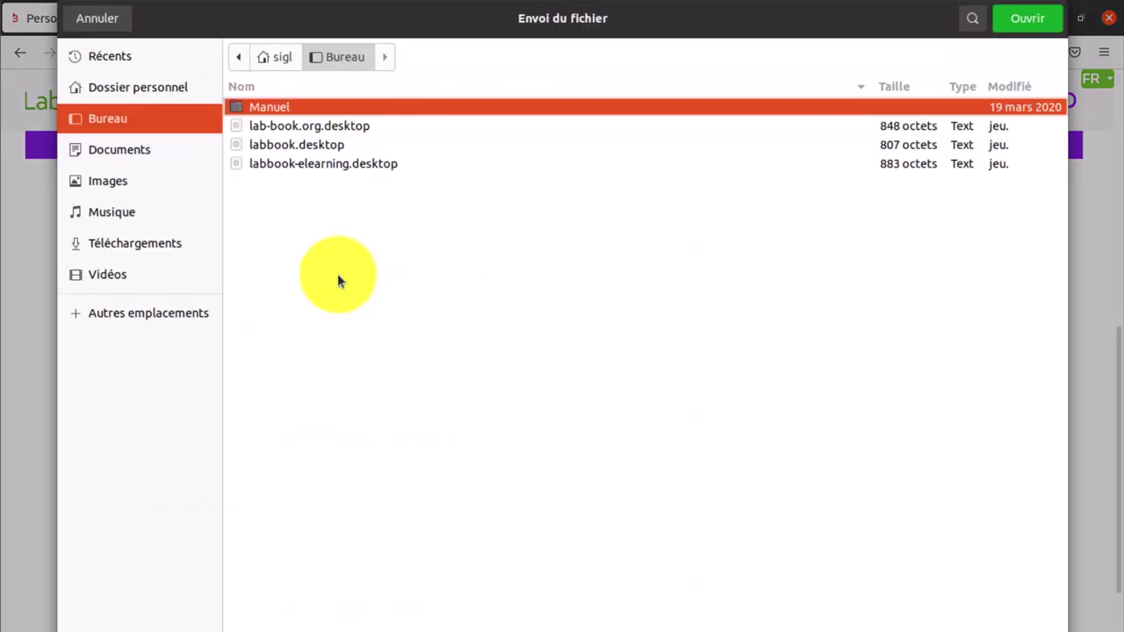
left_click(111, 20)
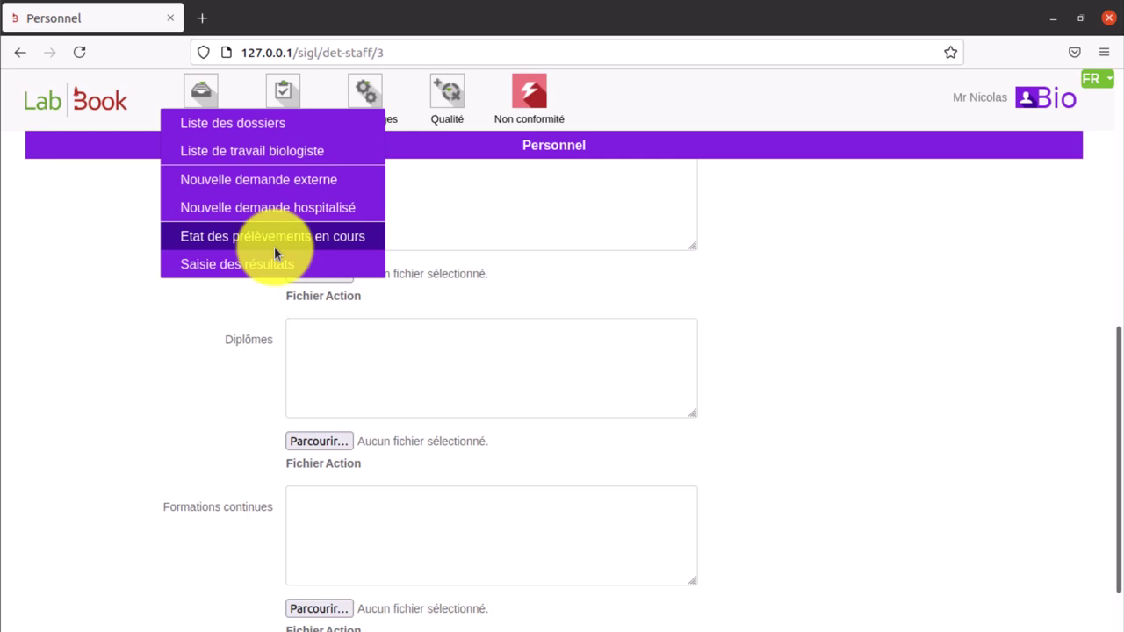
left_click(315, 444)
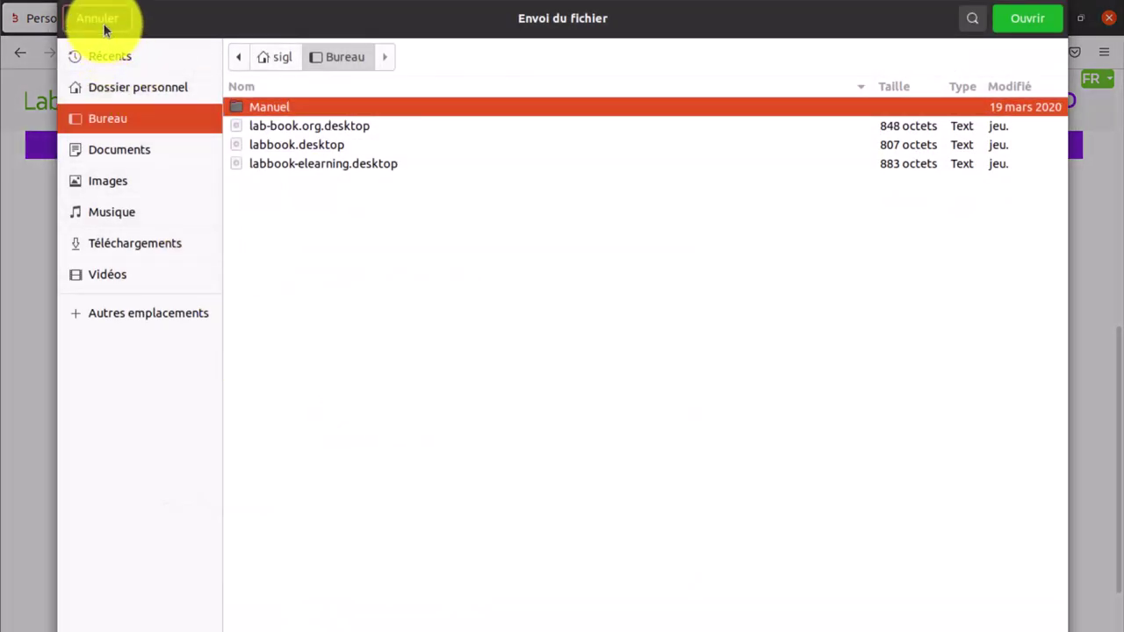
left_click(104, 29)
scroll(251, 394, "down", 2)
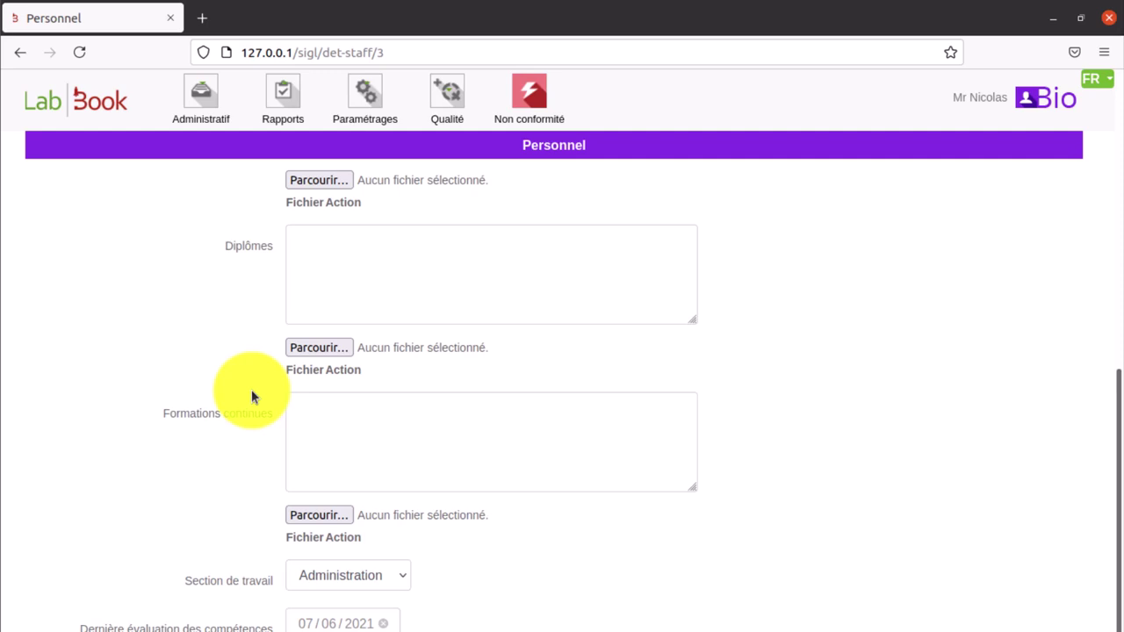
scroll(251, 395, "down", 1)
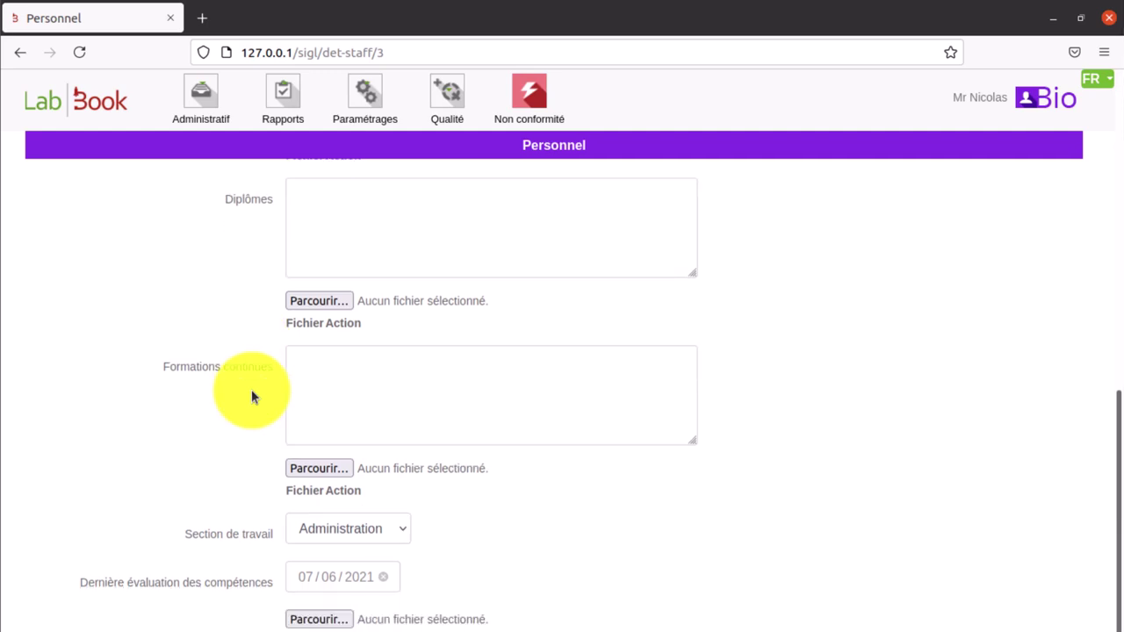
- Return to the staff list via Qualité > Personnels, then open the 18-entry manuals list
left_click(450, 104)
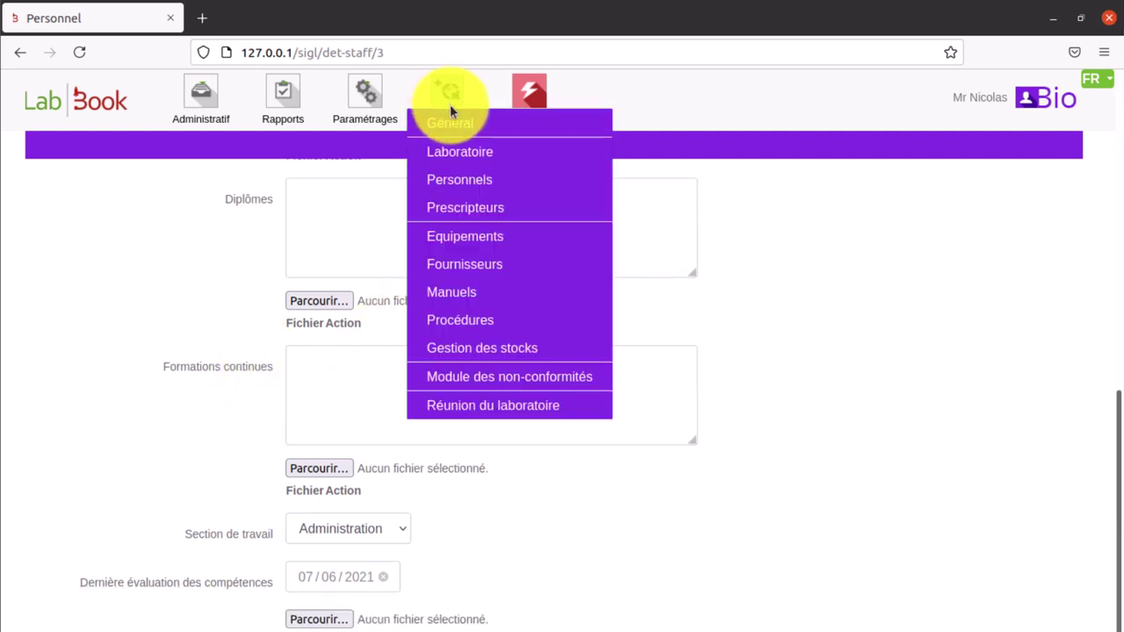
left_click(458, 178)
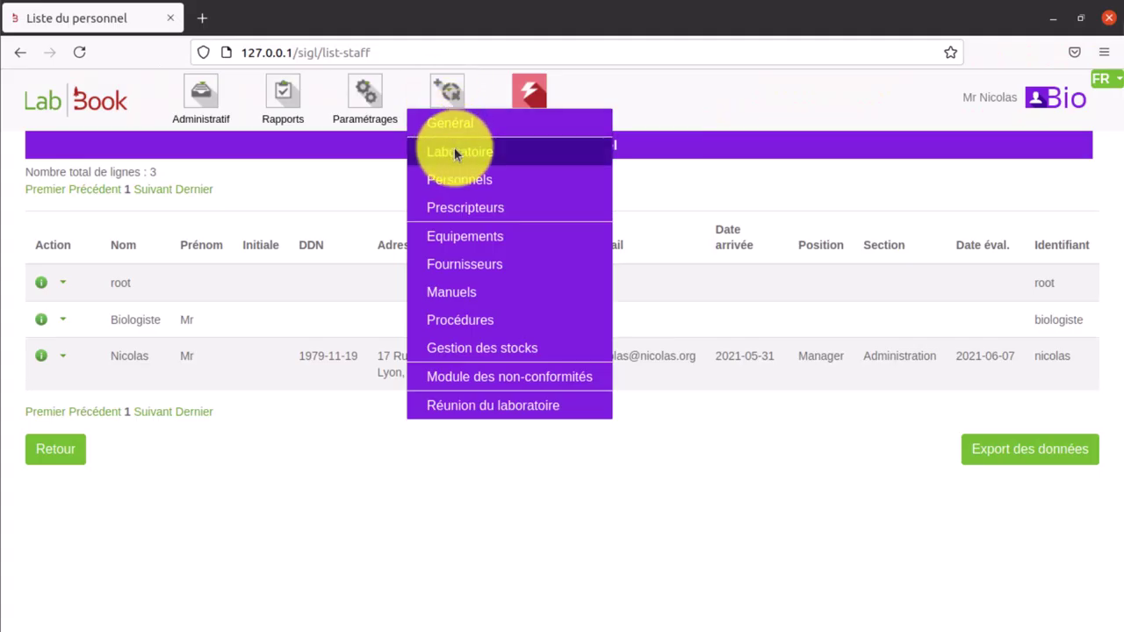
left_click(480, 297)
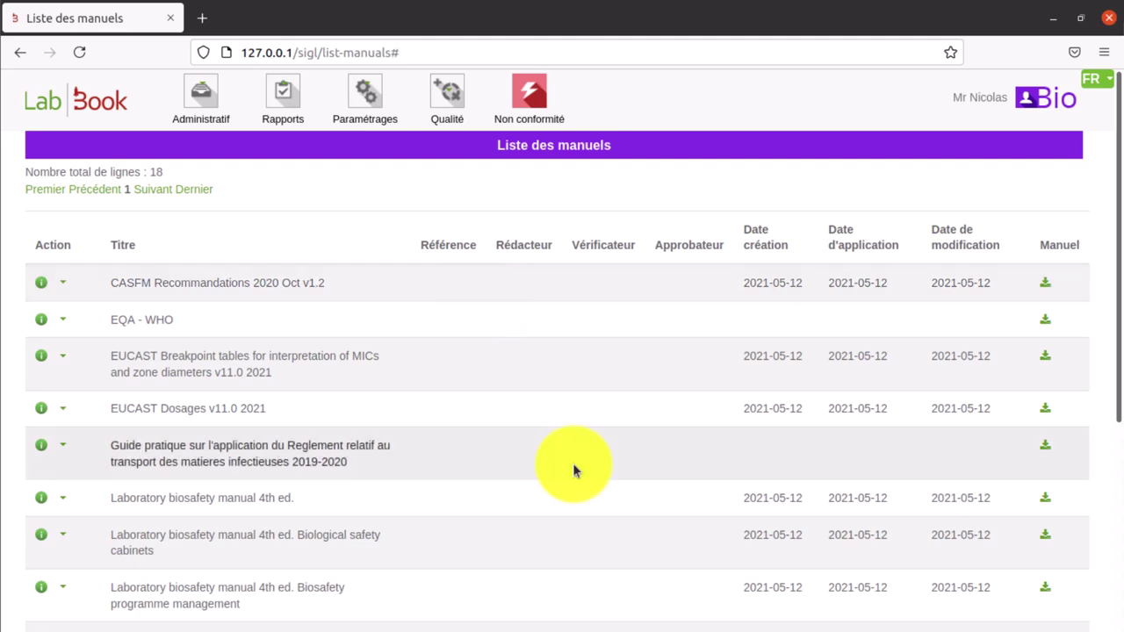
- Start a blank new manual record from the bottom of Liste des manuels
scroll(572, 466, "down", 3)
scroll(573, 470, "down", 3)
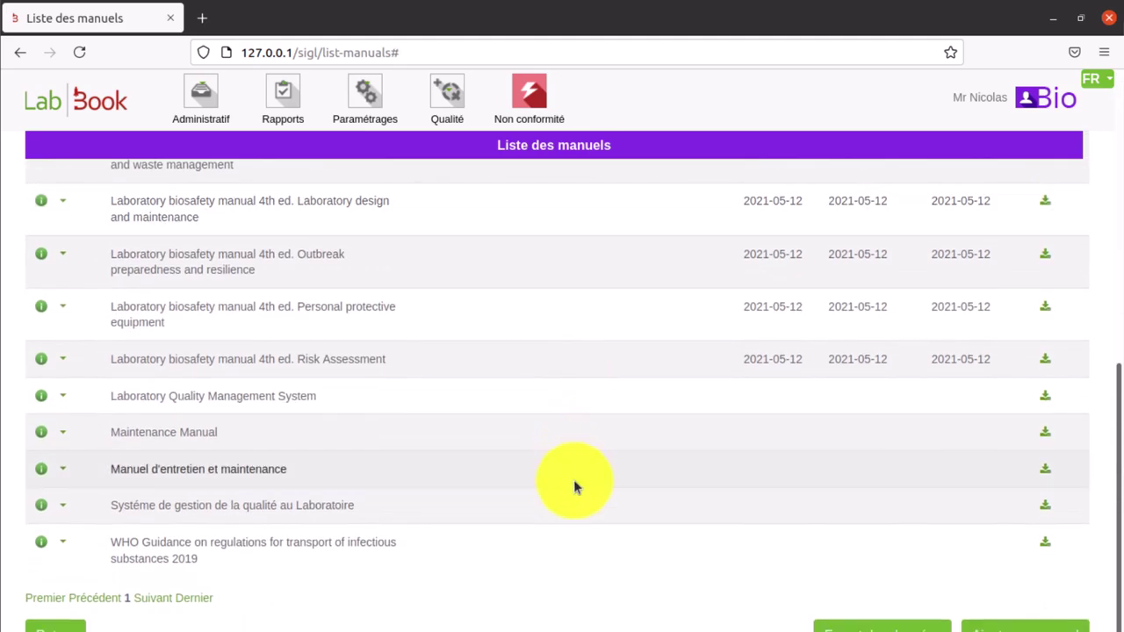
left_click(993, 627)
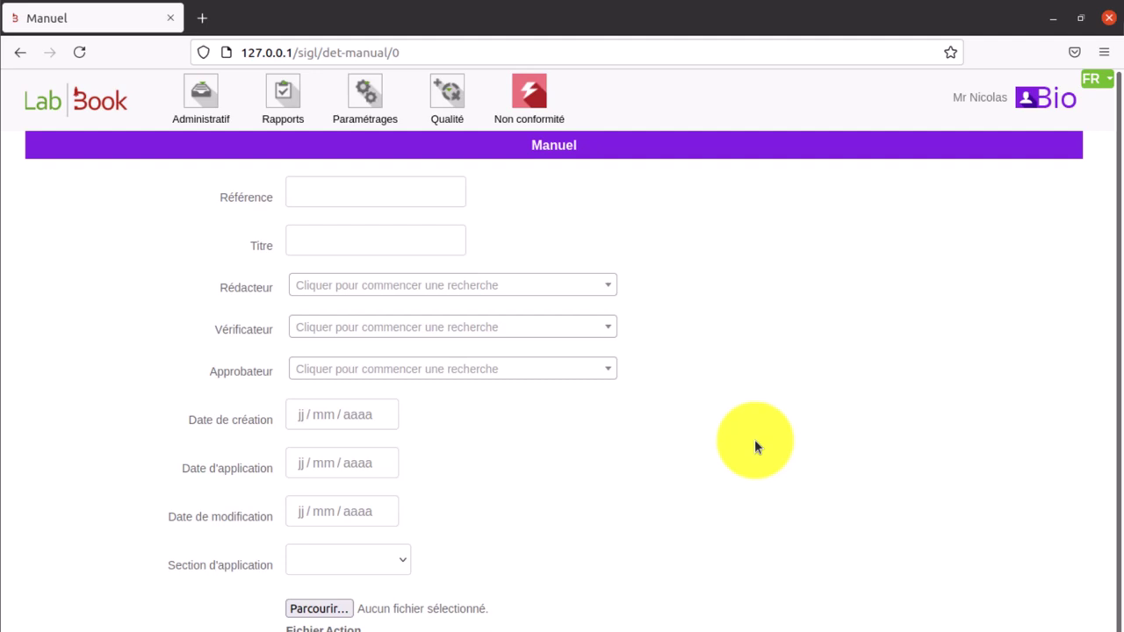
left_click(449, 111)
- View the empty Procédures list, then the empty Réunion du laboratoire meetings list
left_click(466, 319)
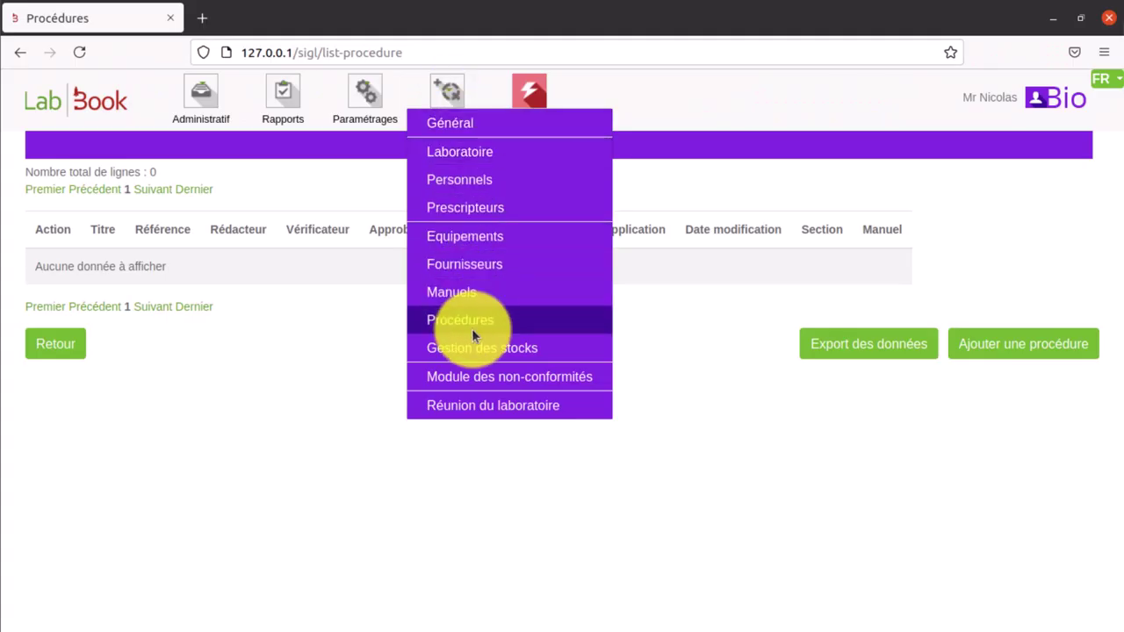
left_click(474, 405)
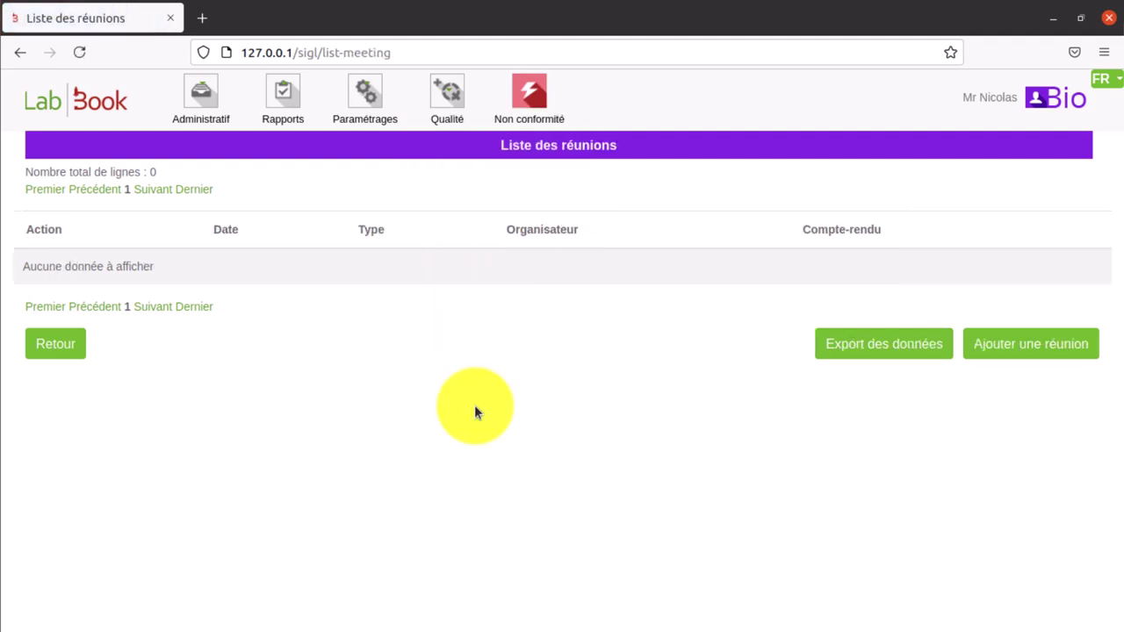